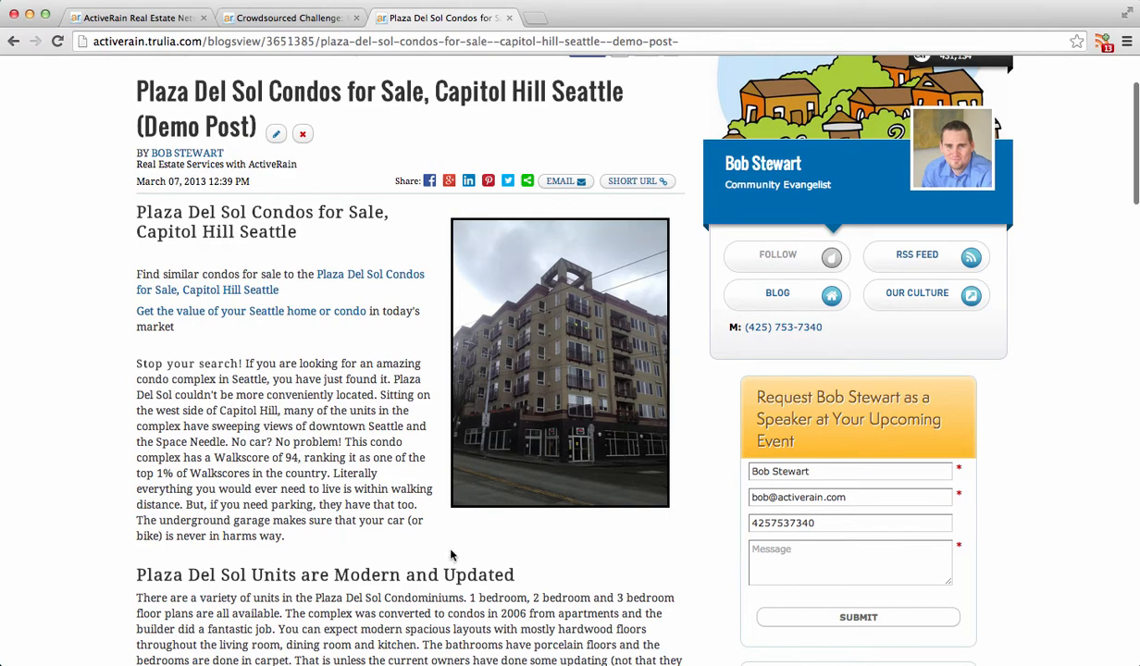
Examine how the Hidden Gems and Plaza Del Sol posts place their images beside the opening text.
left_click(298, 25)
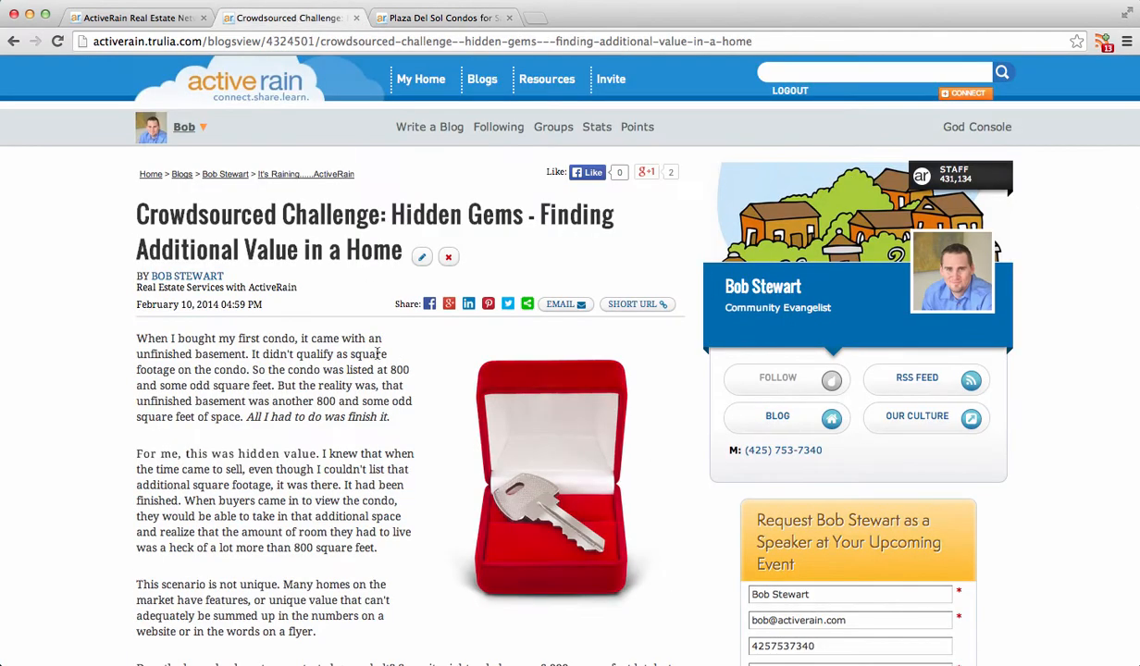
scroll(364, 338, "down", 2)
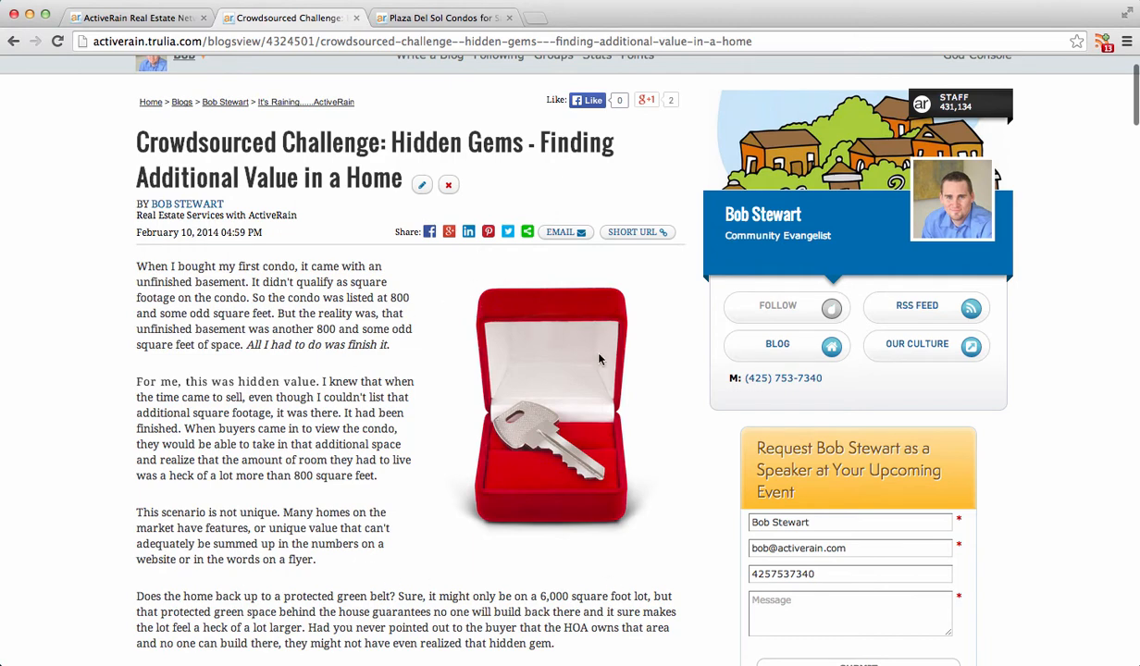
left_click(421, 20)
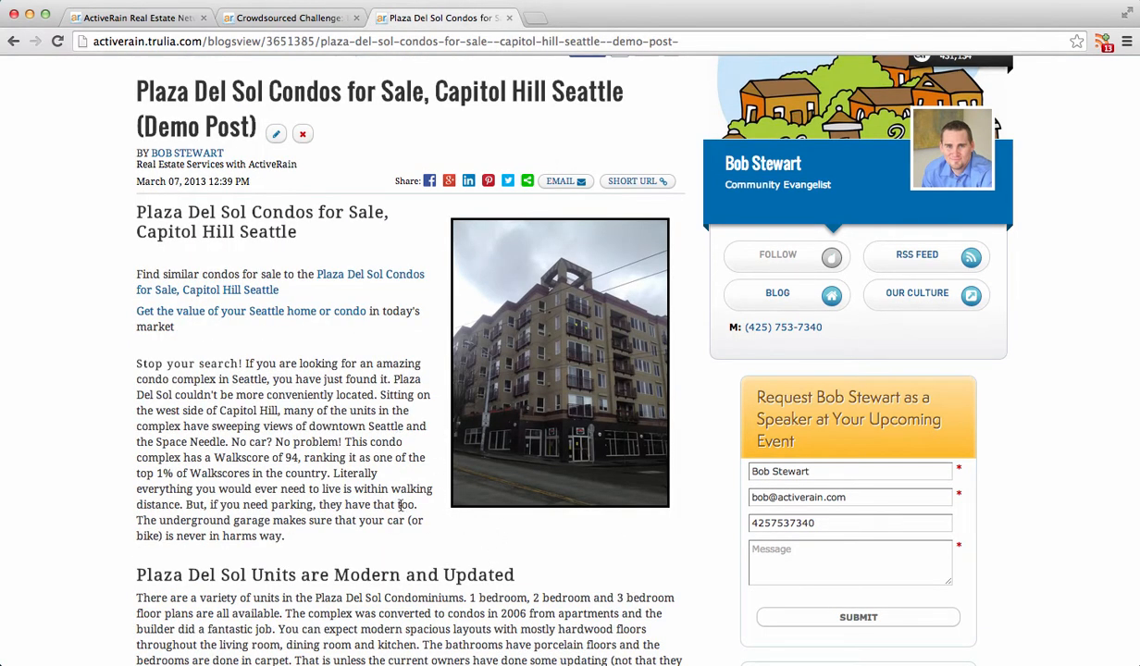
Go to the unpublished blog draft and look through its body text for a place at the start for an image.
left_click(139, 19)
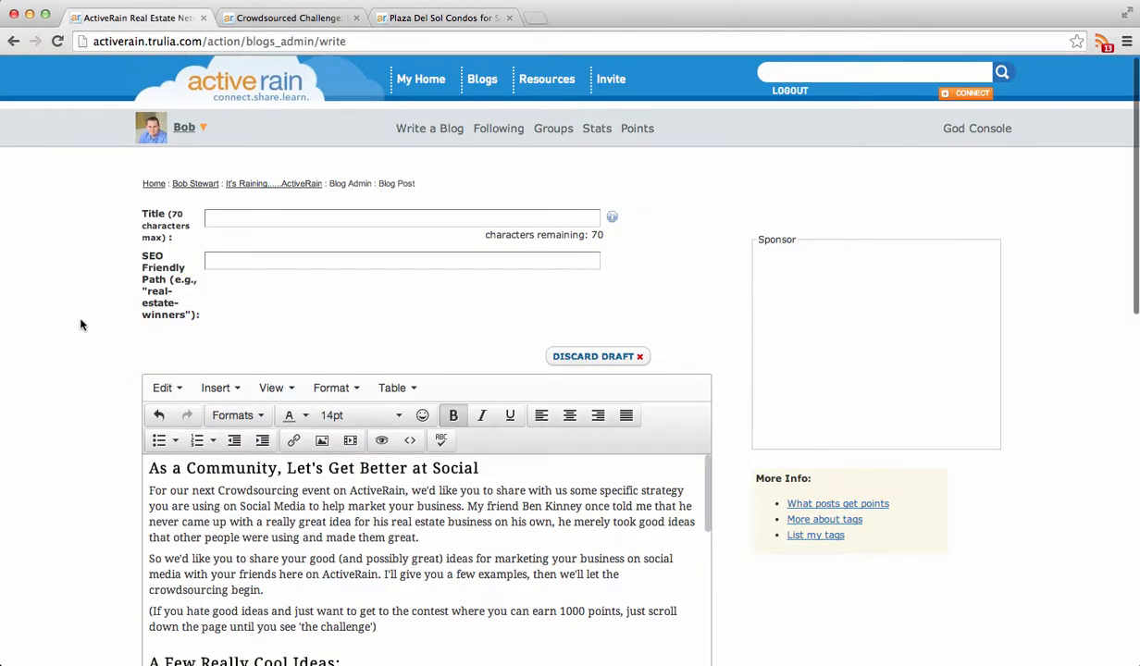
scroll(81, 324, "down", 5)
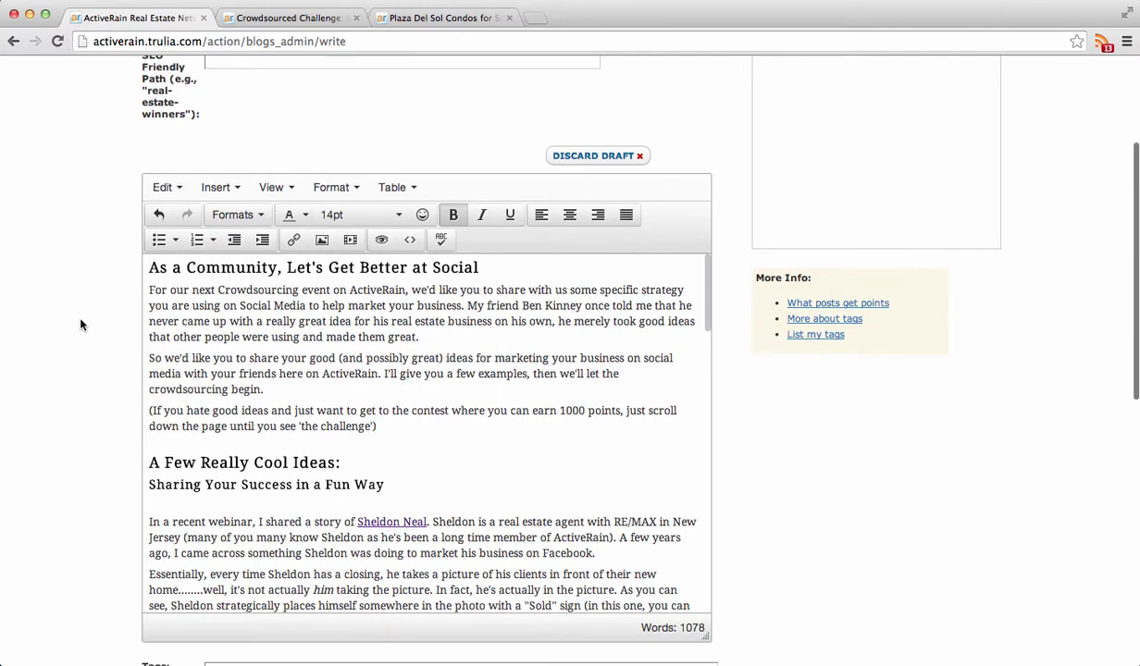
scroll(80, 324, "down", 2)
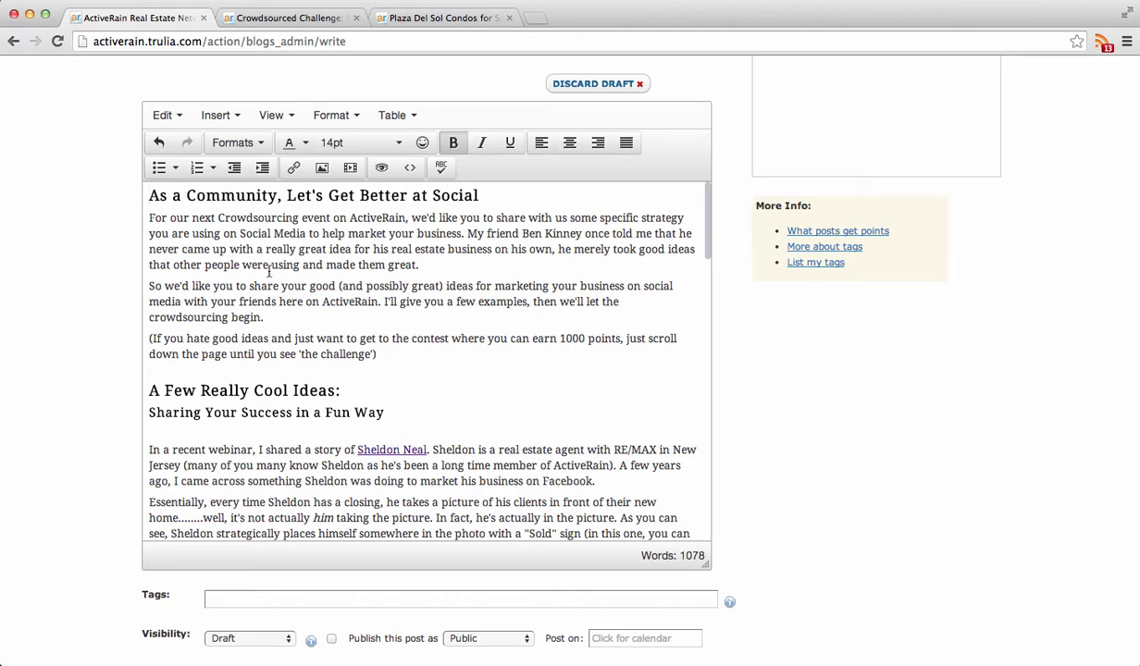
scroll(268, 271, "down", 5)
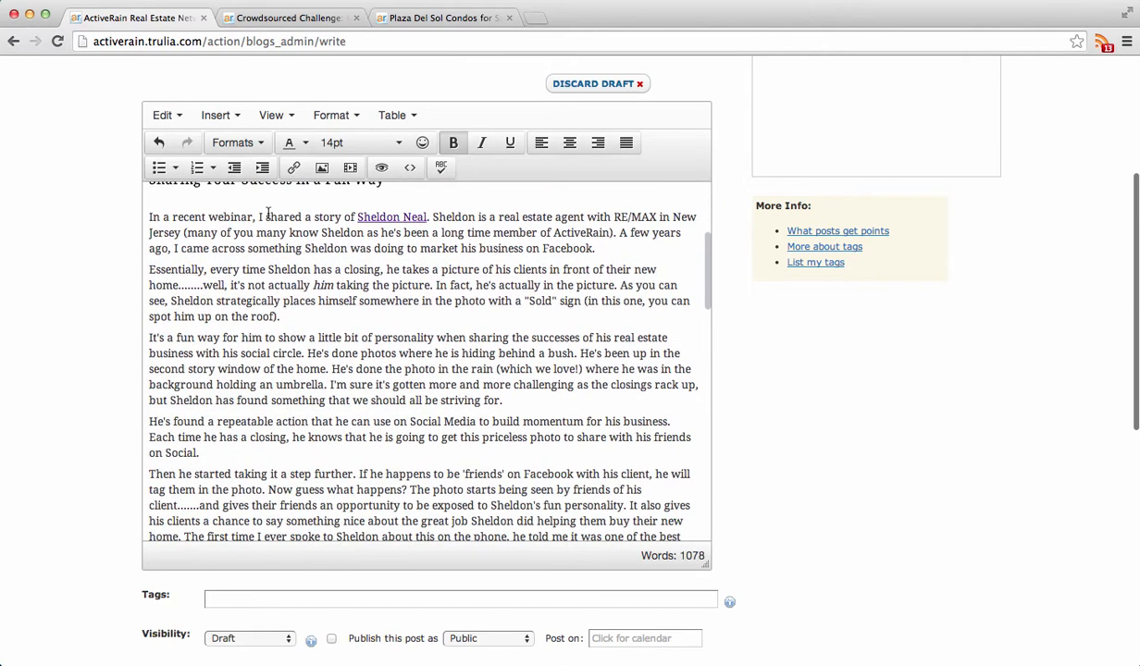
scroll(268, 215, "up", 7)
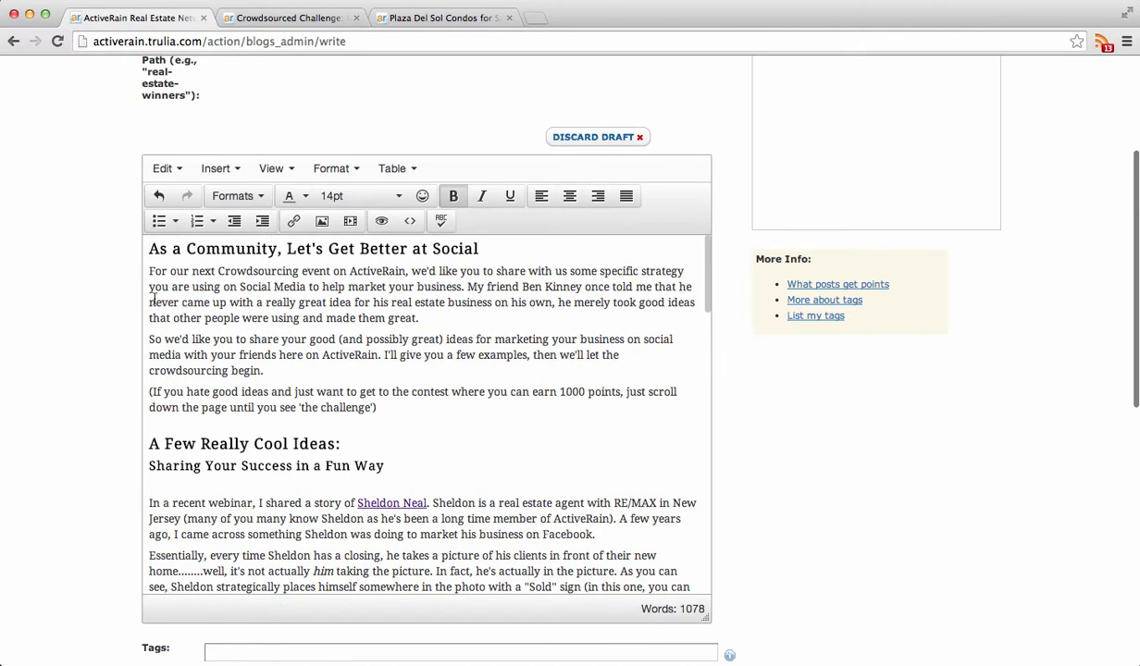
left_click(151, 252)
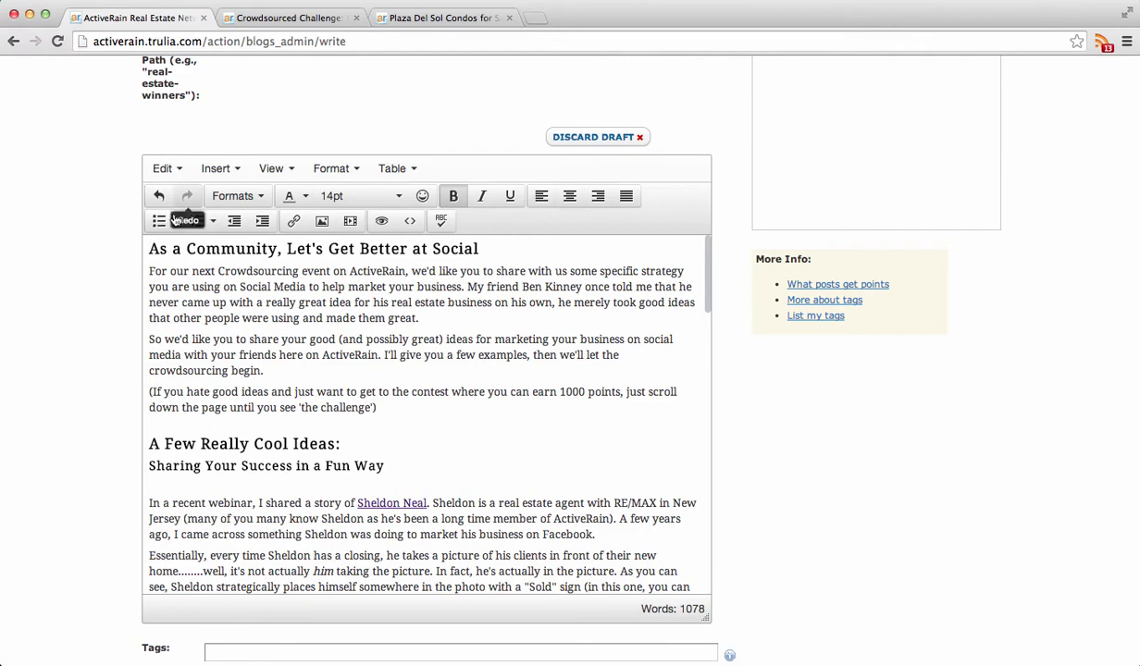
Compare the first line of the Hidden Gems post with the opening heading of the Plaza Del Sol post.
left_click(281, 18)
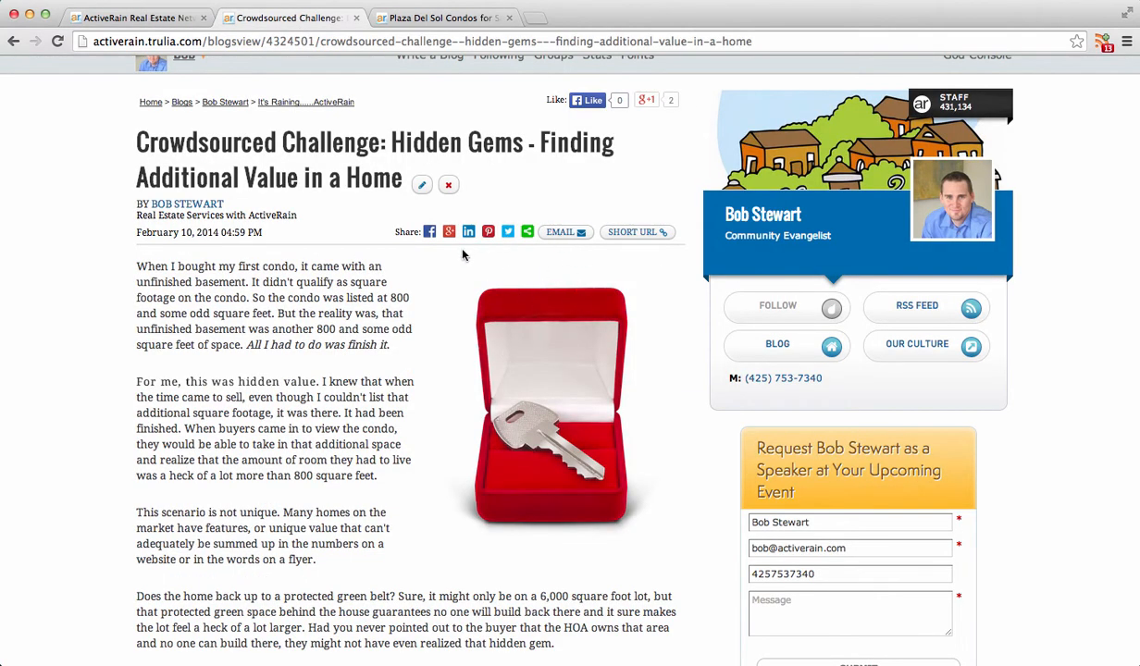
left_click_drag(135, 266, 394, 274)
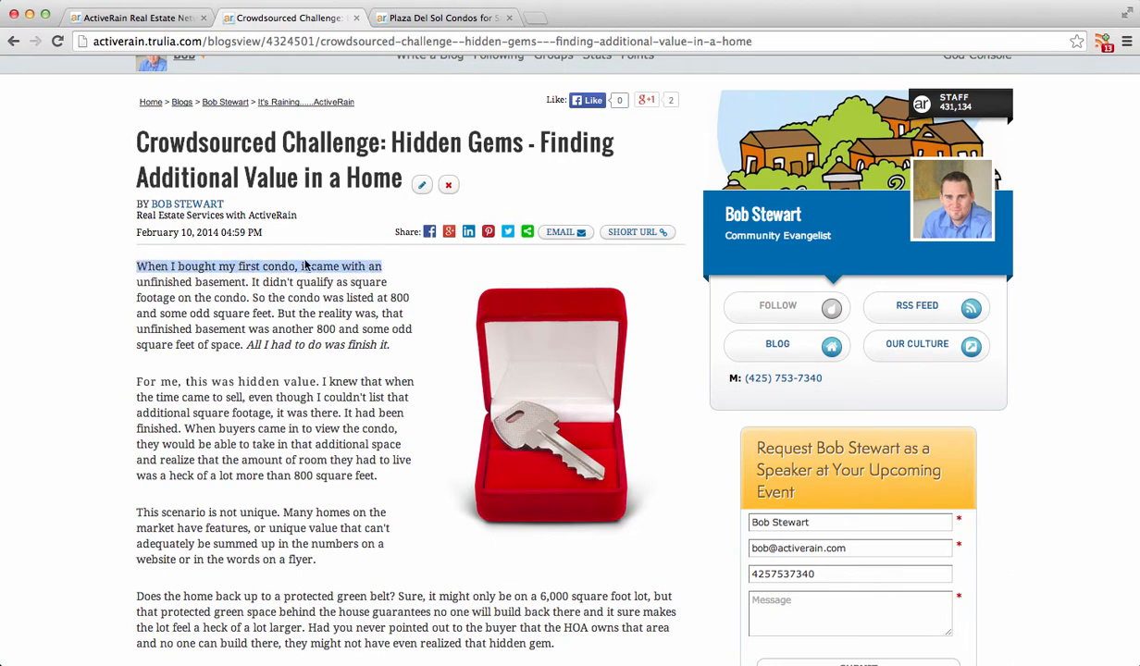
left_click(409, 19)
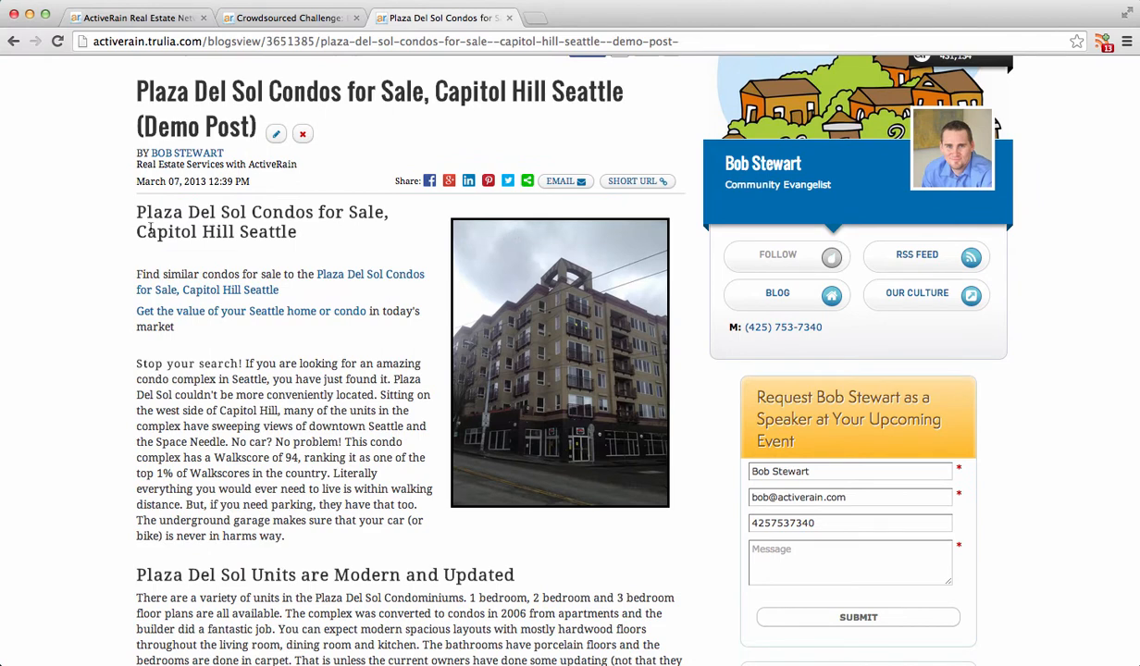
left_click_drag(136, 211, 307, 238)
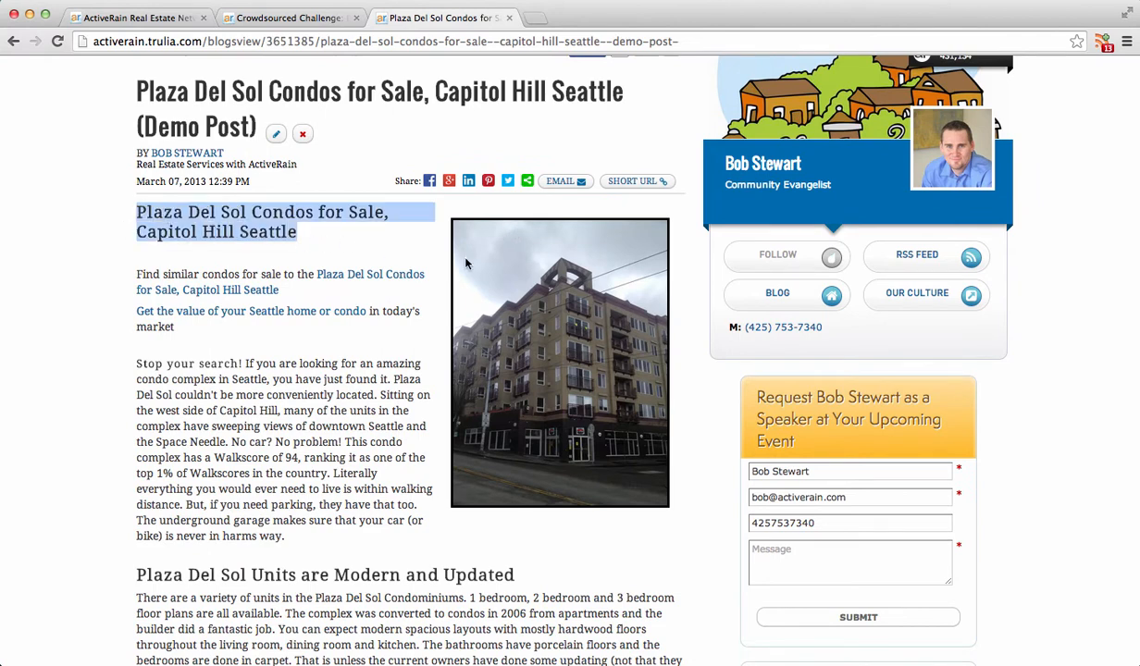
In the draft, start an image insertion before the opening heading and choose "Doing it wrong image.jpg" from the uploaded files as source.
left_click(125, 17)
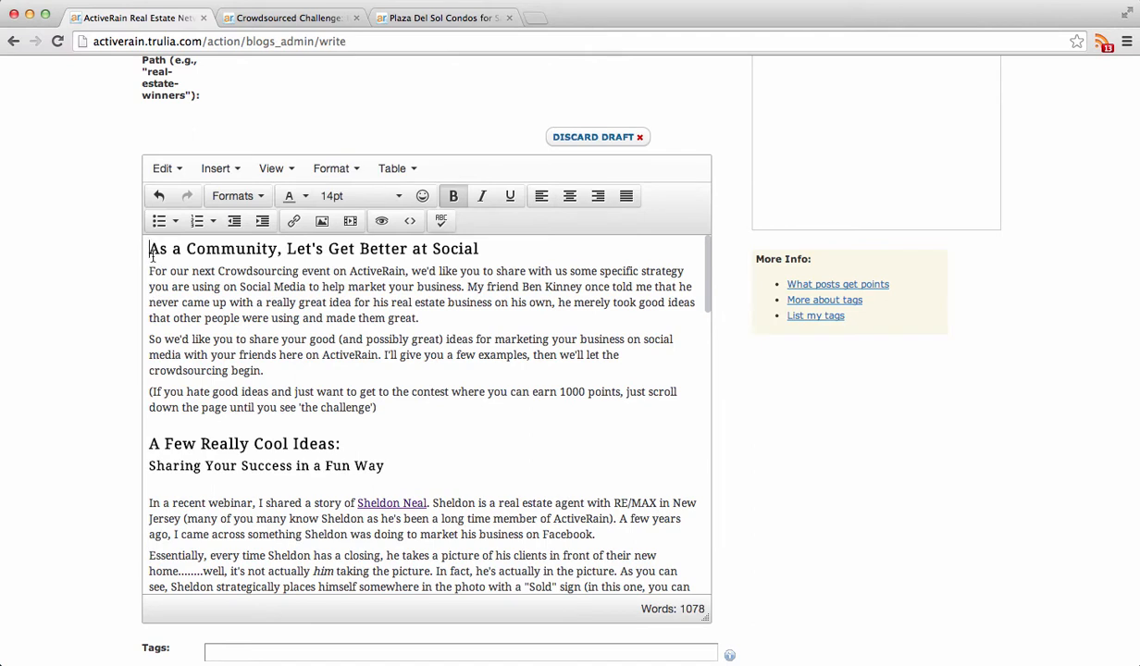
left_click(148, 252)
left_click(322, 224)
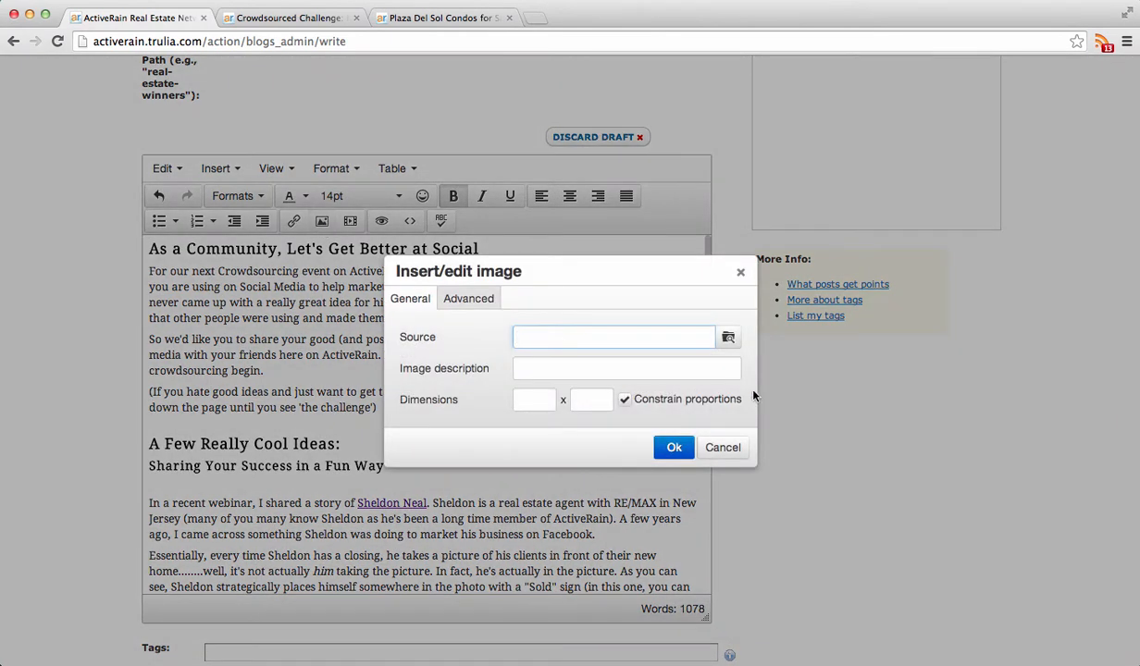
left_click(727, 338)
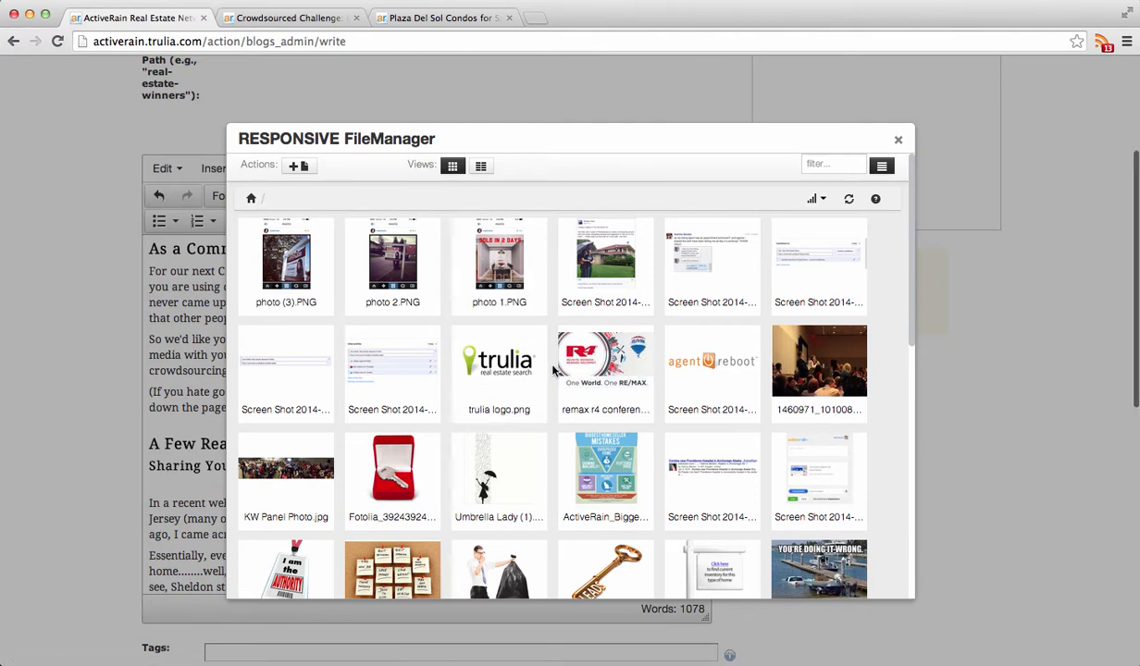
scroll(552, 370, "down", 3)
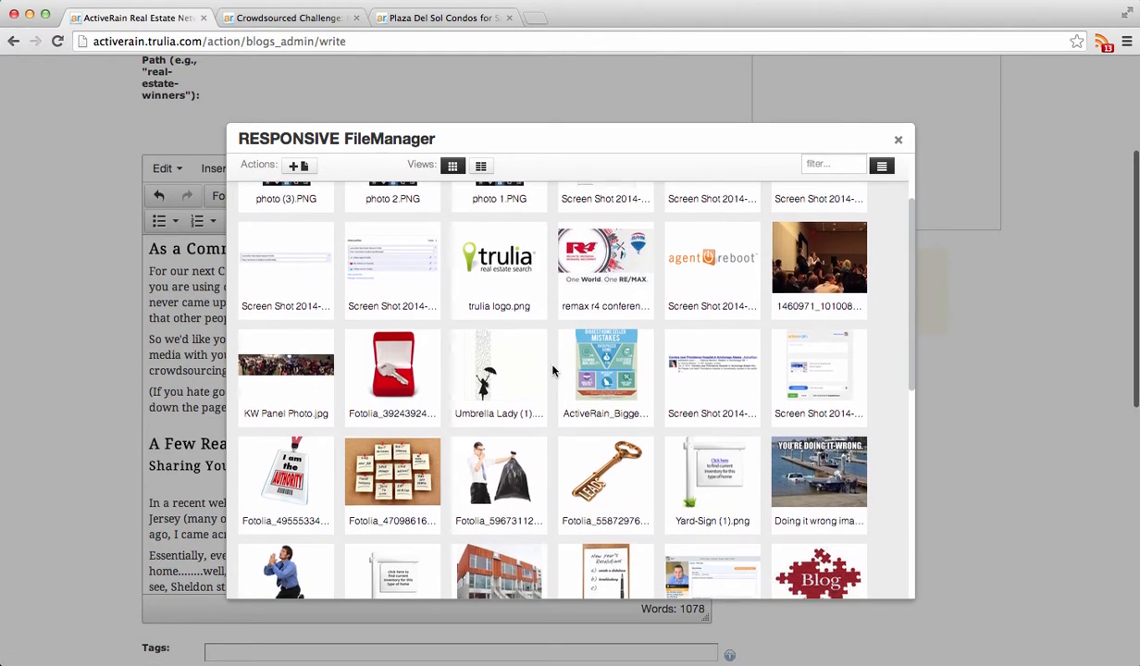
scroll(552, 370, "down", 1)
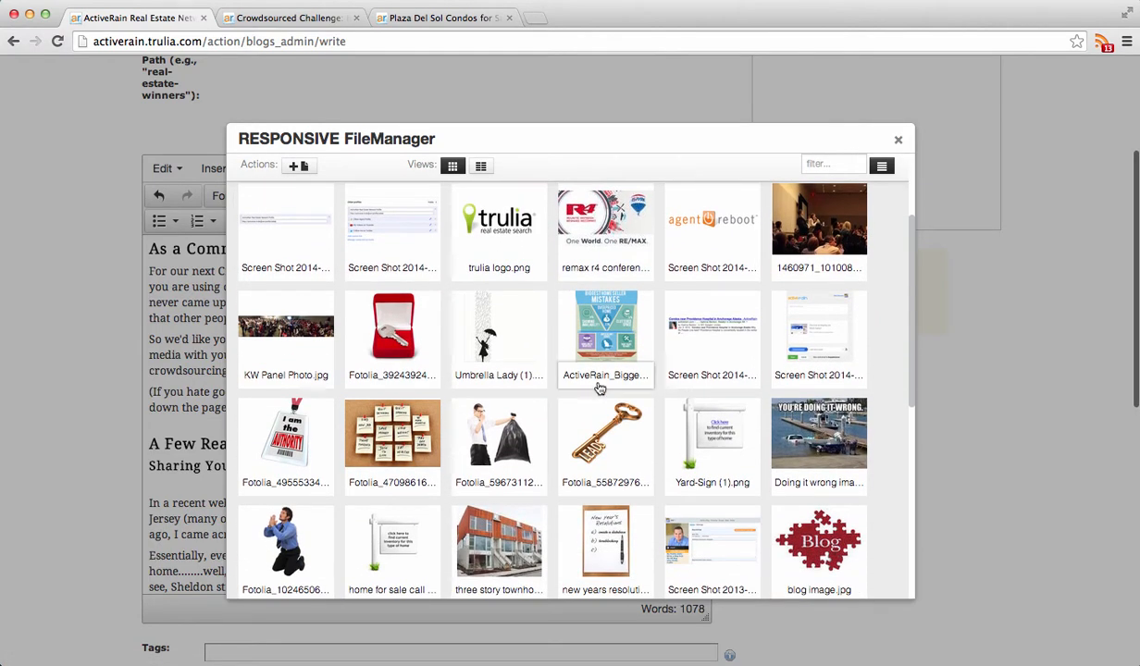
left_click(790, 418)
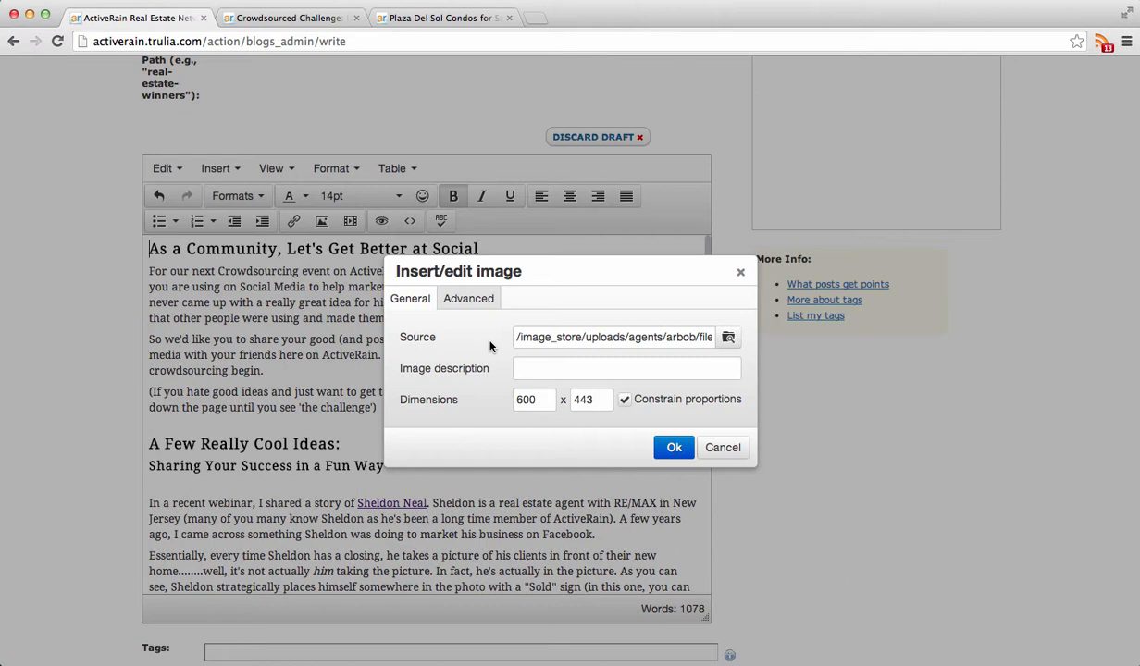
Set the image's vertical and horizontal space to 20.
left_click(469, 301)
left_click(536, 368)
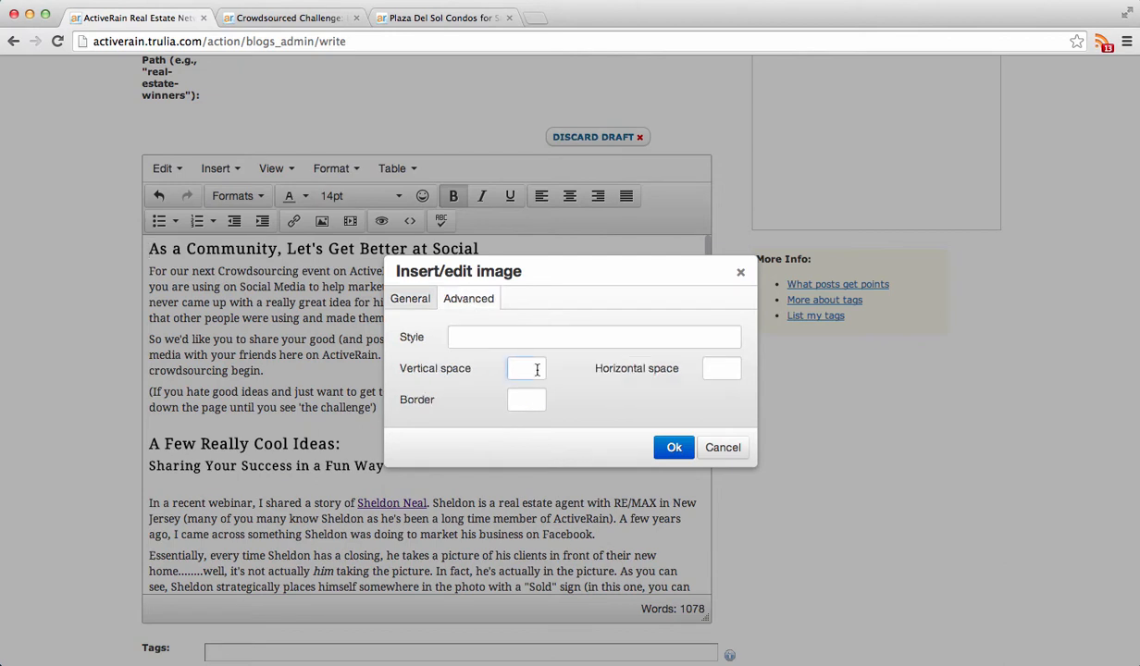
type("20")
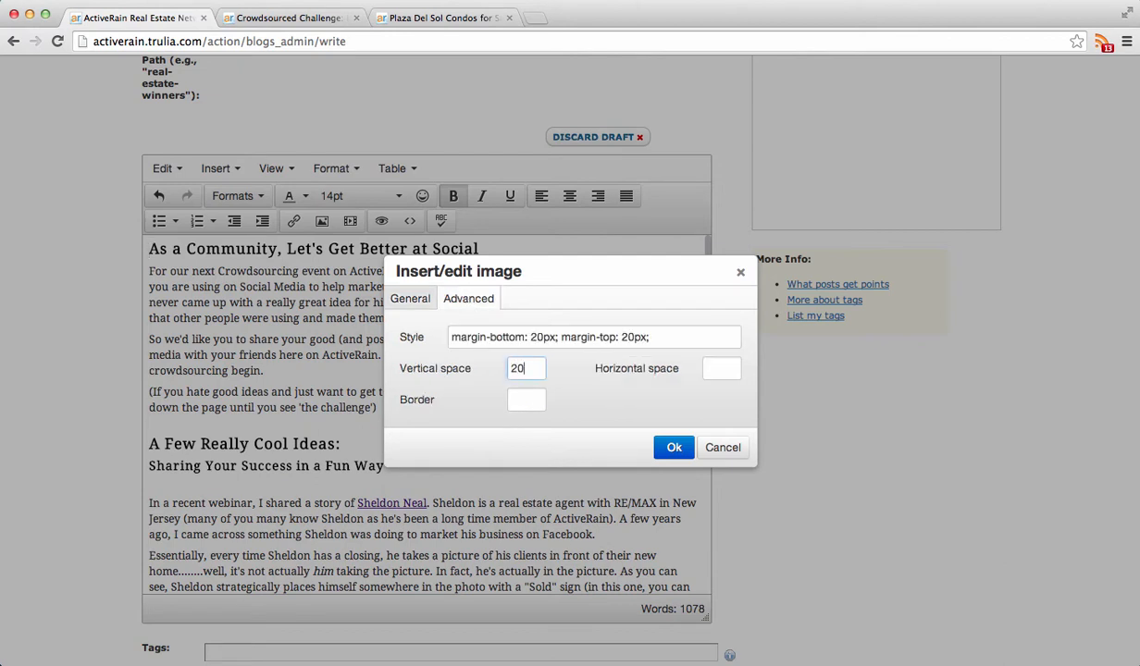
key("Tab")
type("20")
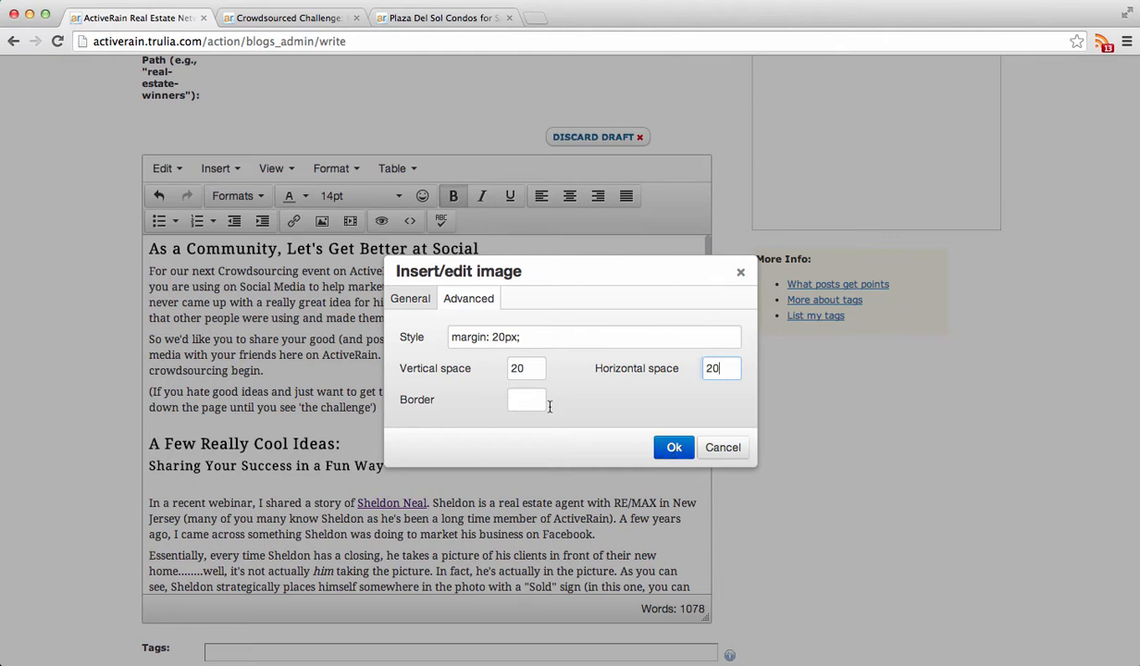
Set the image width to 350 with proportions constrained and insert the image into the draft.
left_click(409, 298)
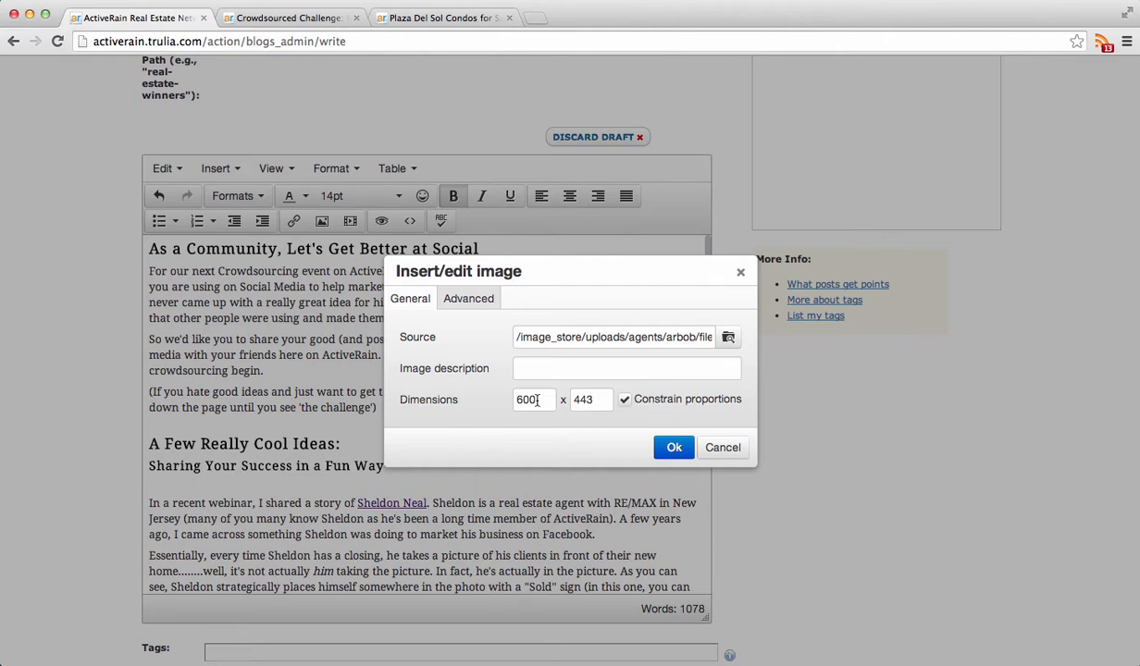
left_click_drag(537, 400, 514, 400)
type("350")
key("Tab")
left_click(674, 448)
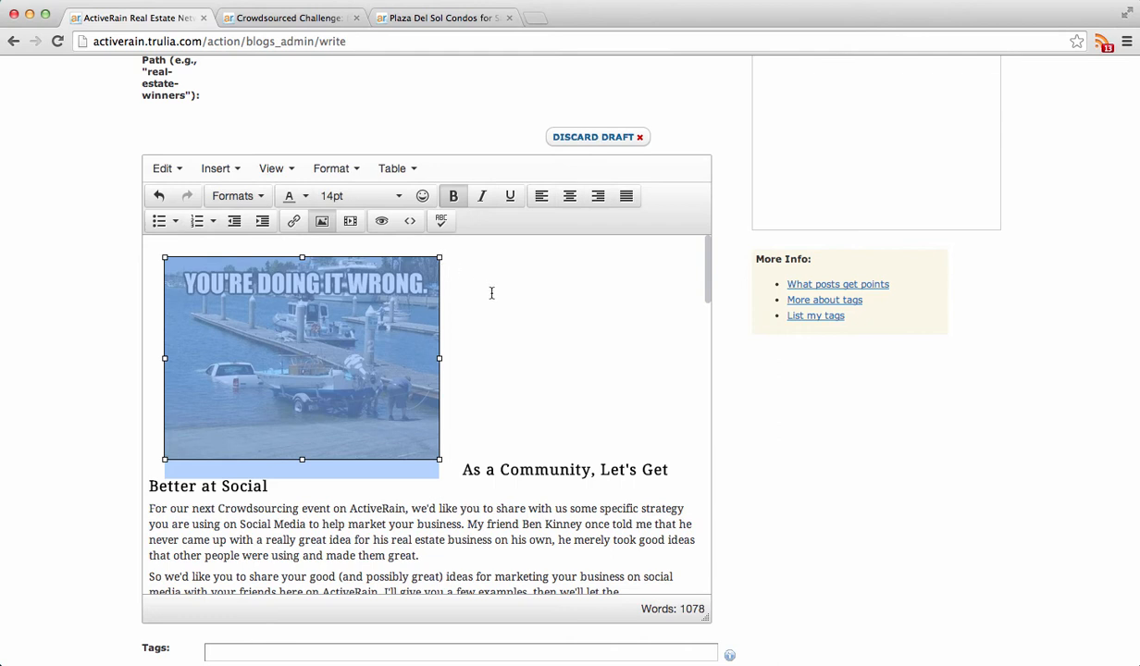
Align the inserted boat-ramp image to the right so that the opening text wraps beside it.
left_click(475, 508)
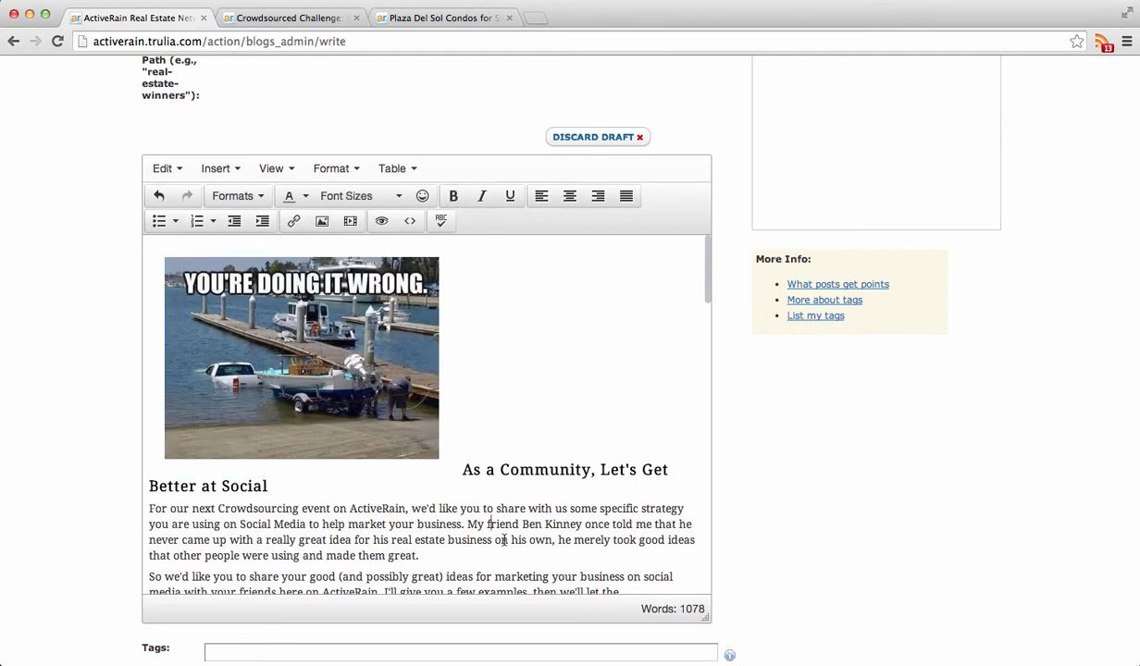
left_click(519, 540)
left_click(321, 335)
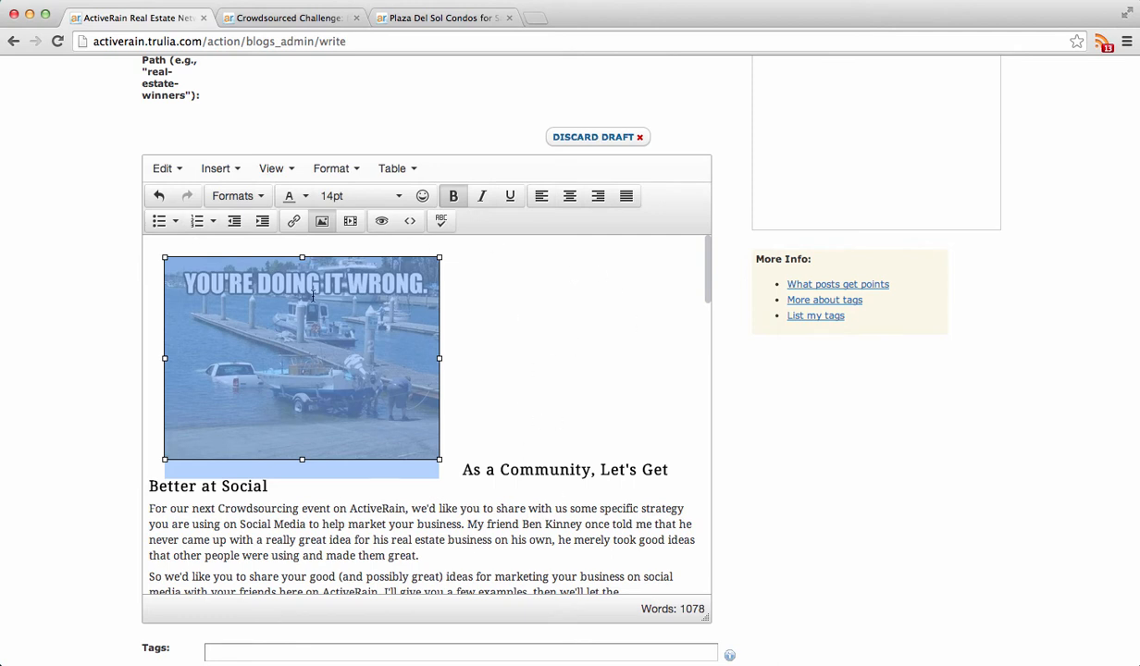
left_click(600, 204)
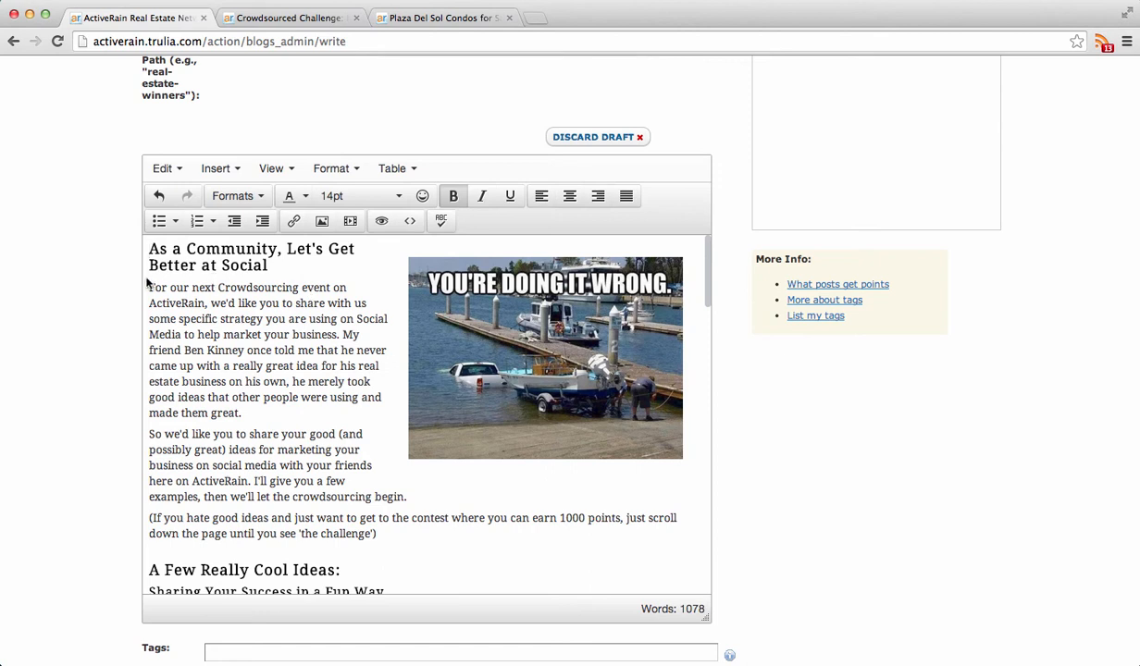
Justify the two paragraphs from "For our next Crowdsourcing event" to "let the crowdsourcing begin".
left_click_drag(150, 288, 410, 498)
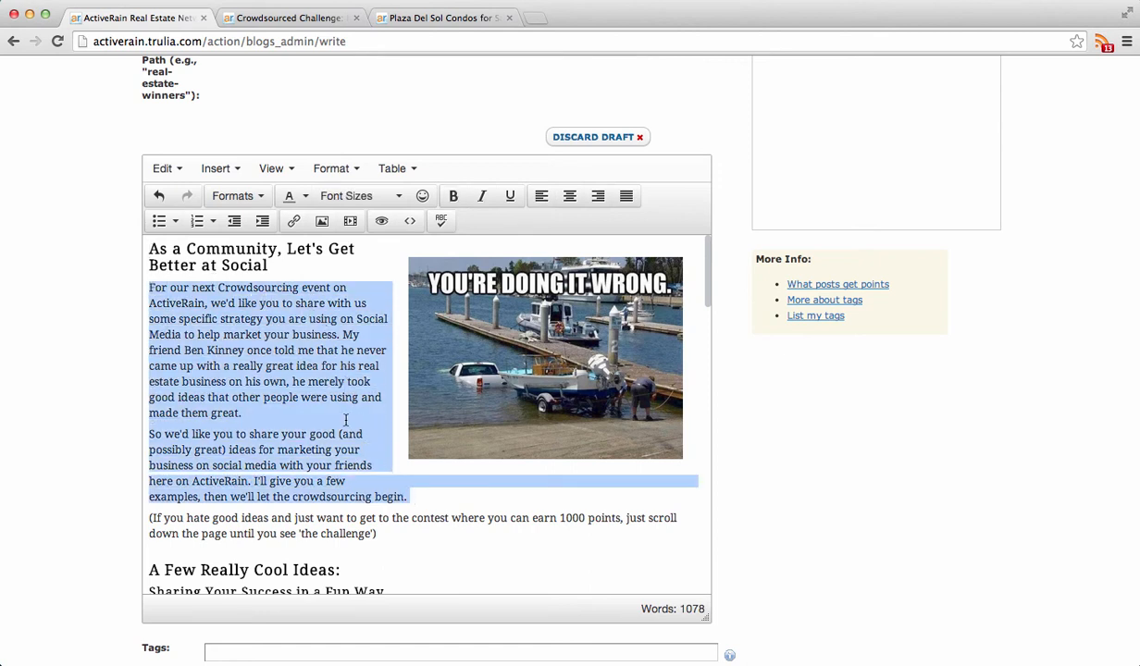
left_click(627, 198)
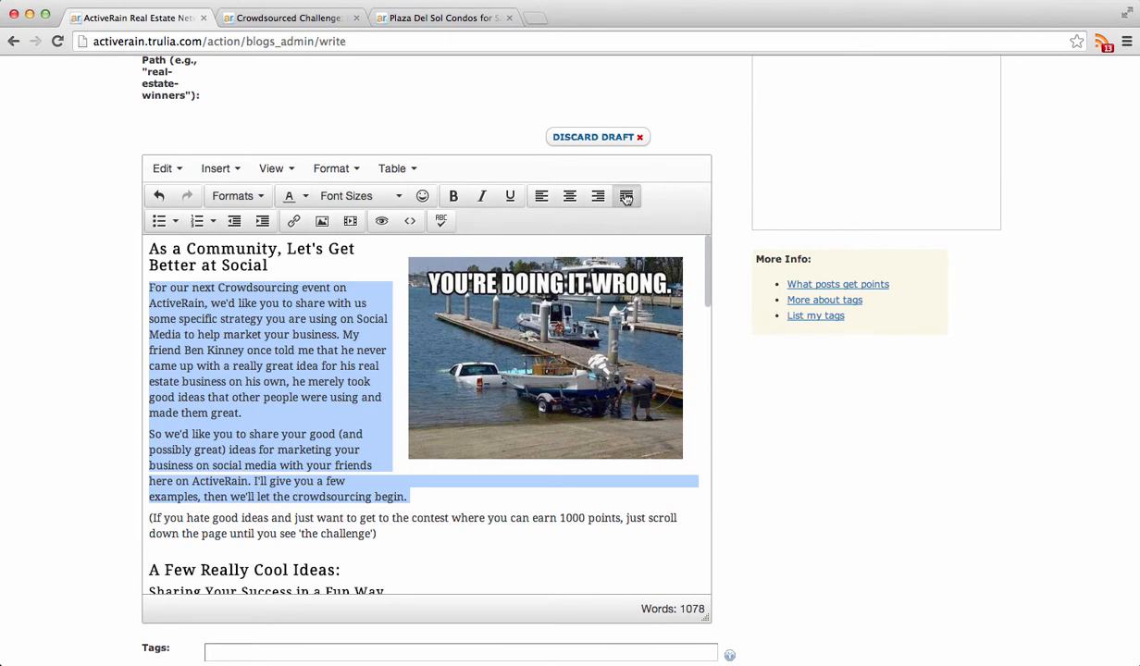
left_click(298, 363)
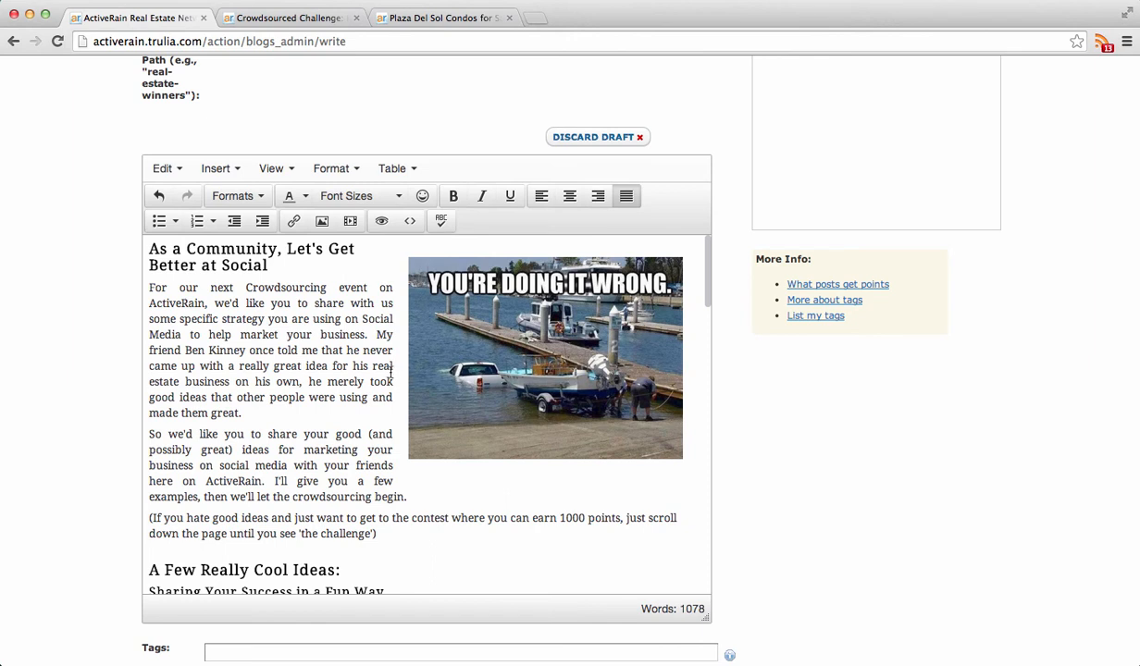
Set the boat-ramp image's vertical and horizontal space to 30 and apply the new spacing.
left_click(483, 352)
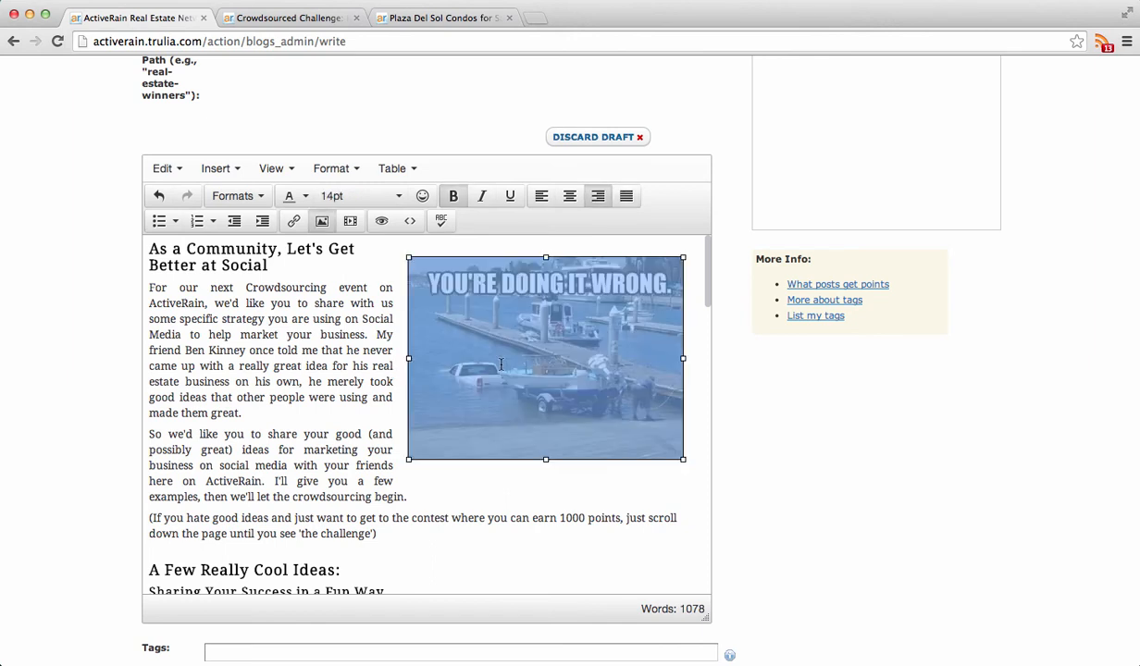
left_click(322, 227)
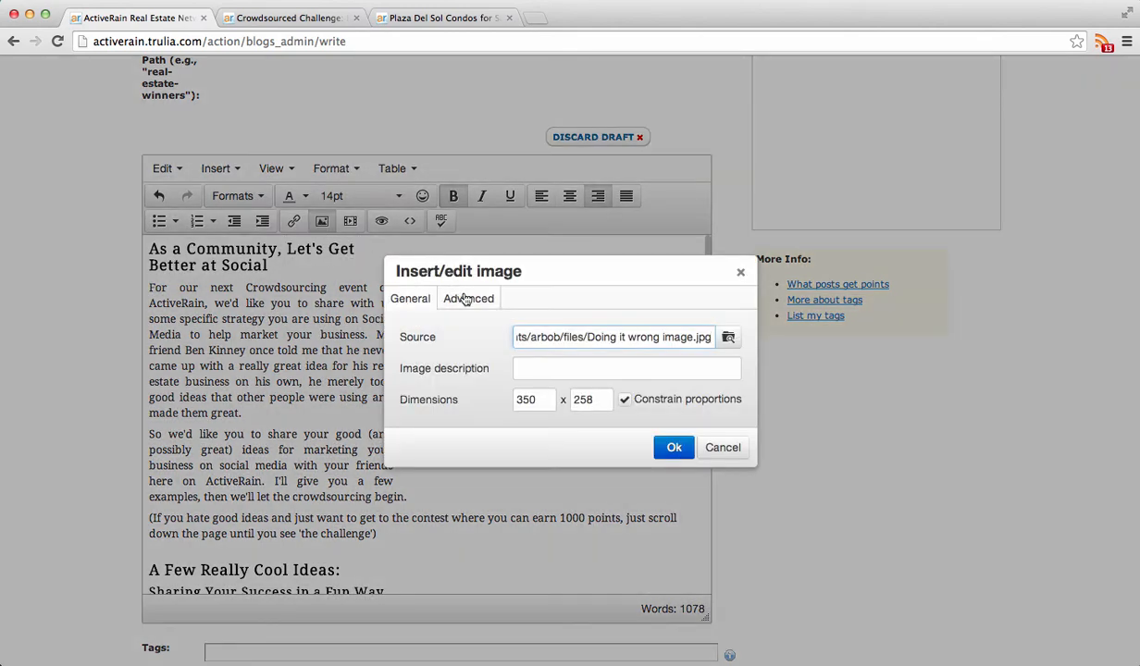
left_click(468, 301)
left_click(475, 369)
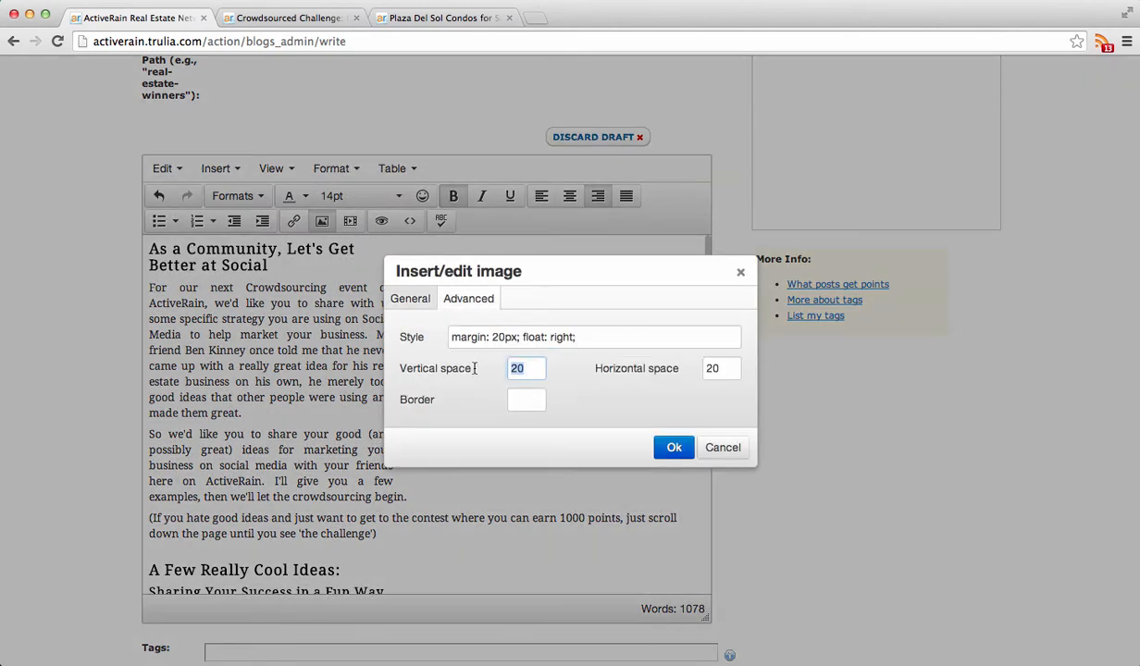
type("30")
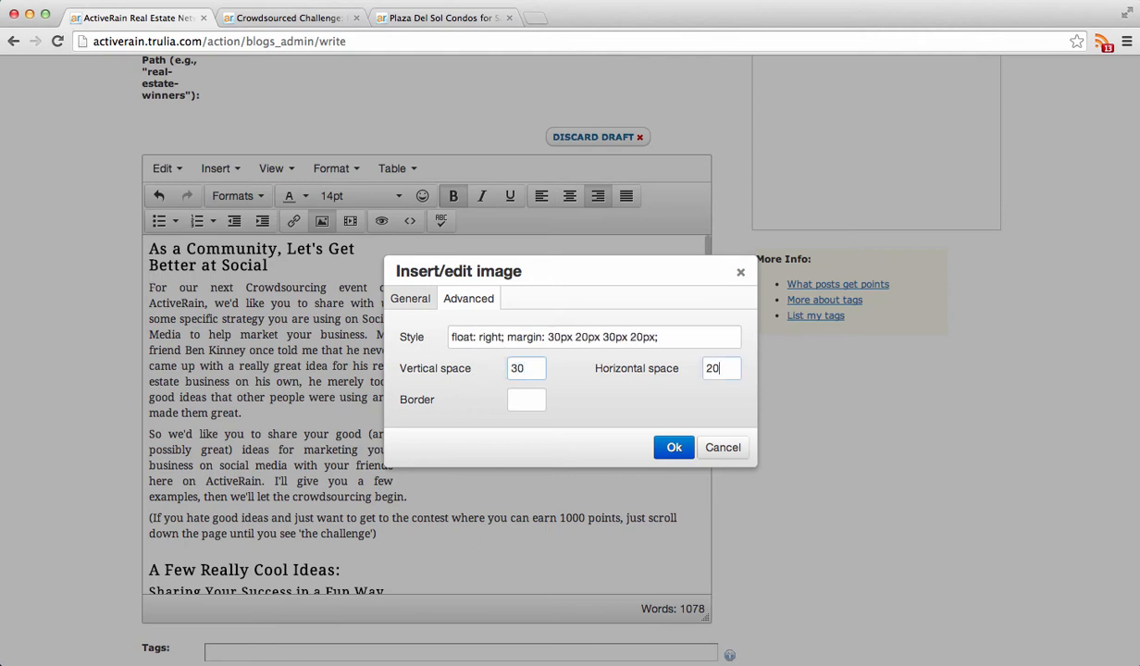
key("BackSpace")
key("BackSpace")
key("Tab")
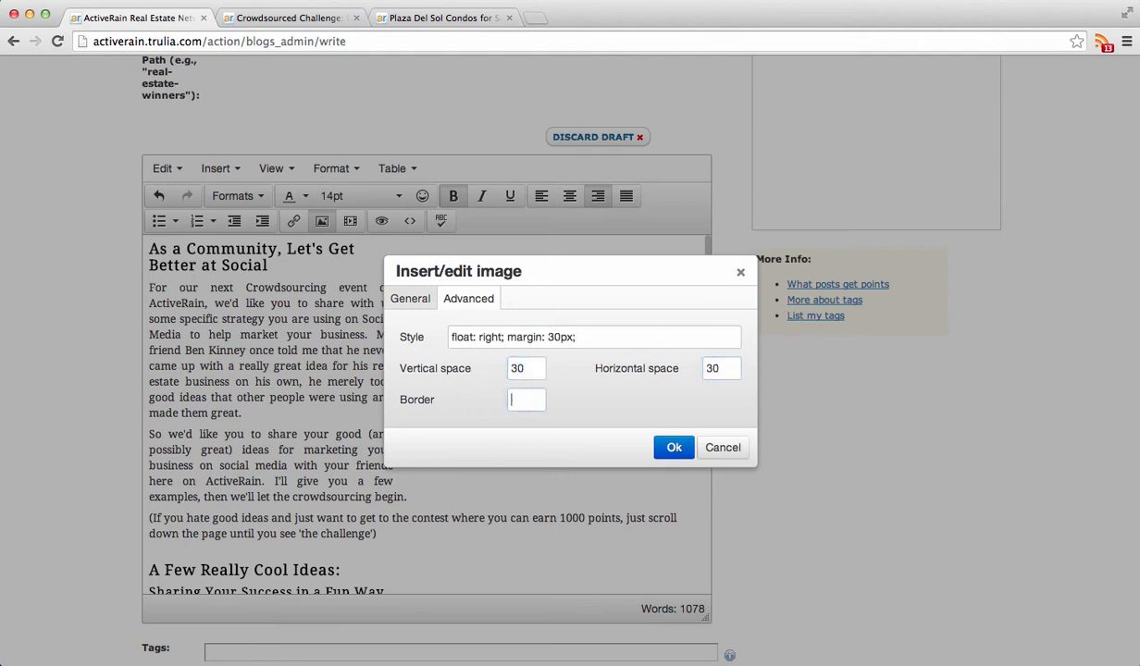
left_click(673, 449)
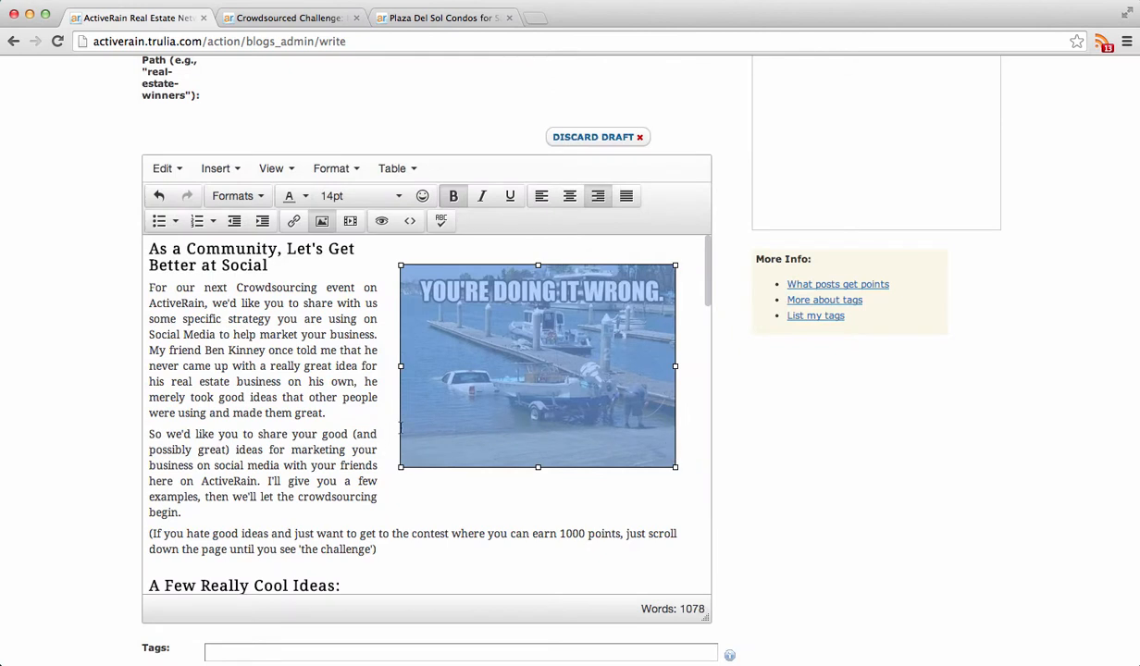
left_click(287, 370)
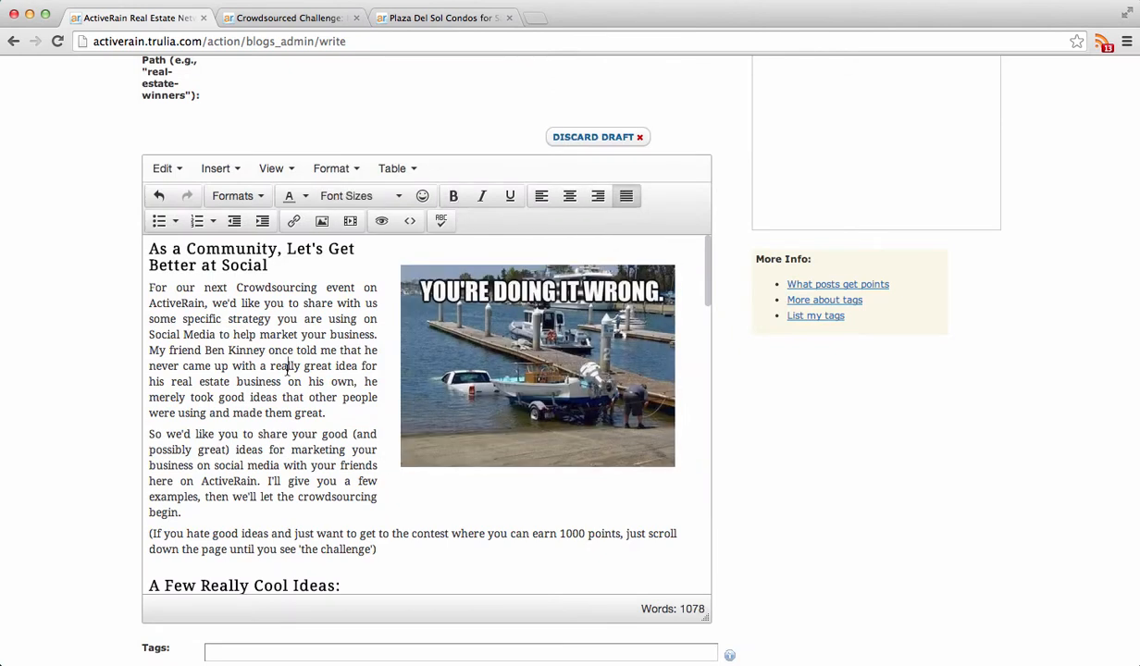
Enlarge the boat-ramp image slightly and proportionally from its lower-left corner.
left_click(499, 370)
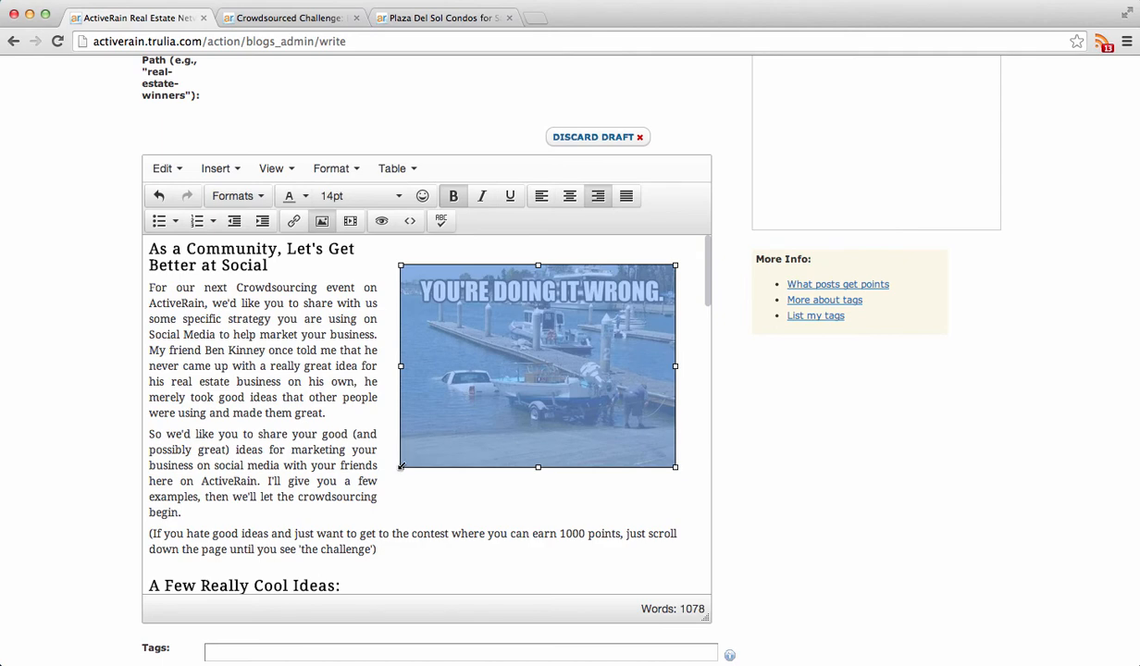
left_click_drag(401, 468, 370, 502)
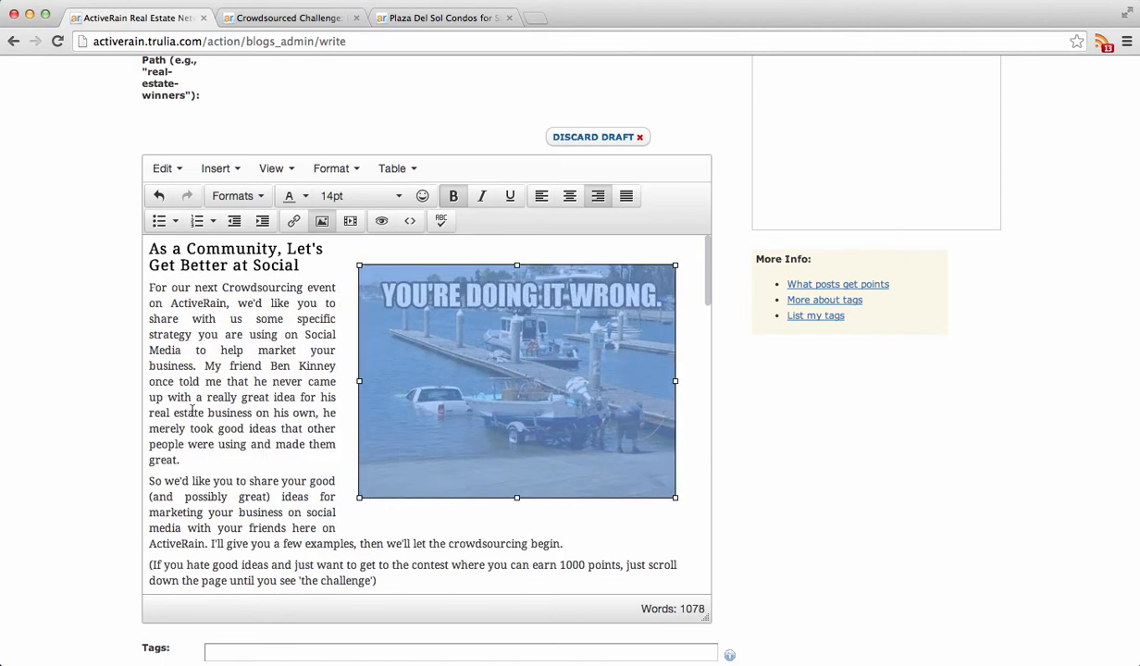
left_click(193, 400)
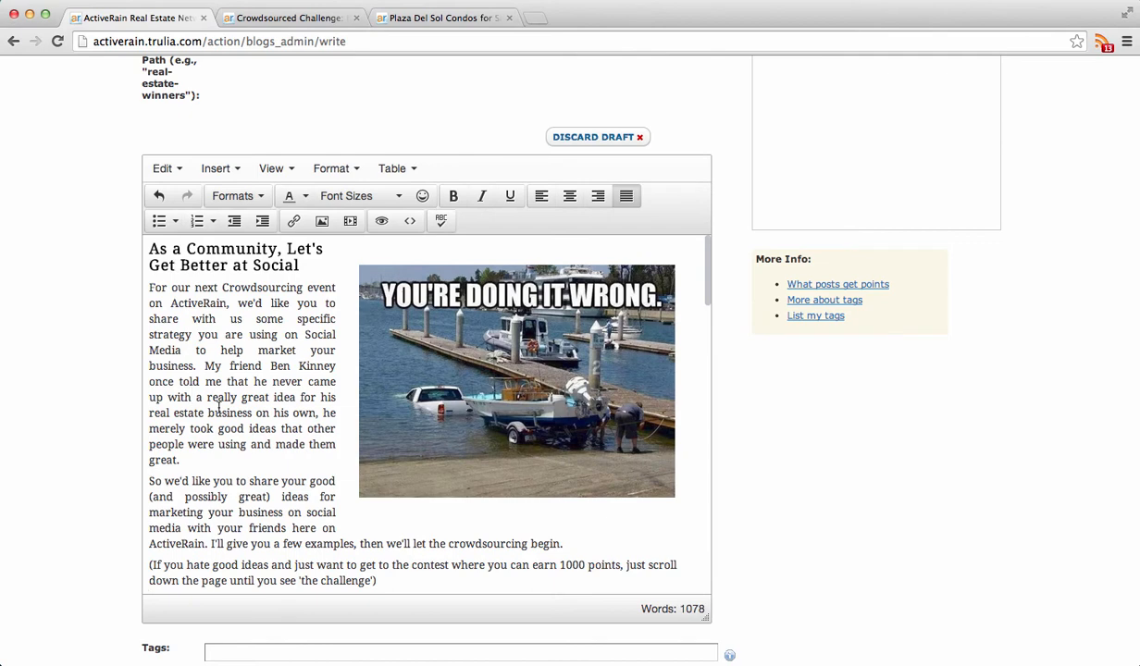
Enter "Title so that we can post it" as the blog post's title.
scroll(76, 277, "up", 5)
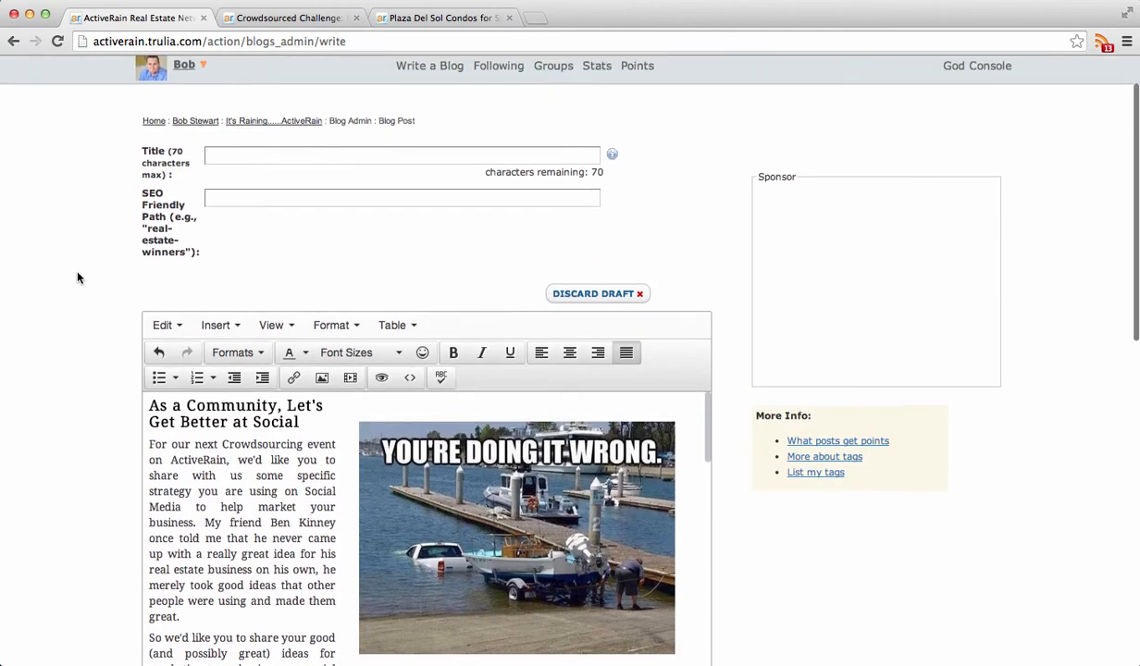
left_click(254, 154)
type("Title s")
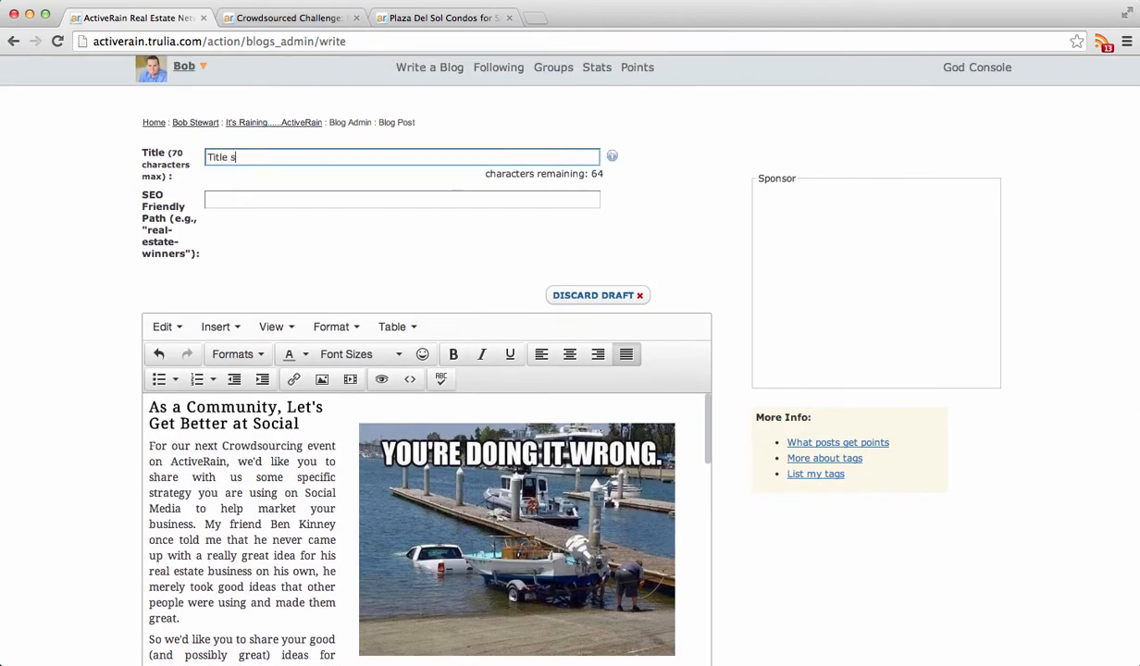
type("o that we can post it")
left_click(92, 309)
Assign the post to the ActiveRain Community topic under ActiveRain Topics and submit the blog entry with Draft visibility.
scroll(92, 310, "down", 10)
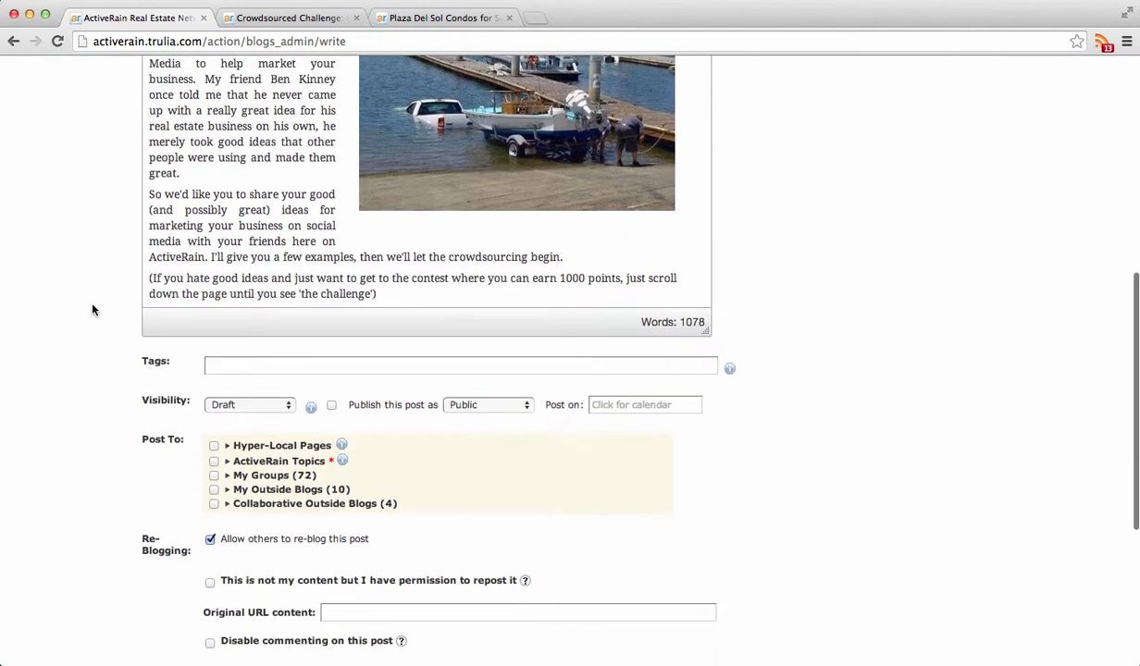
left_click(214, 352)
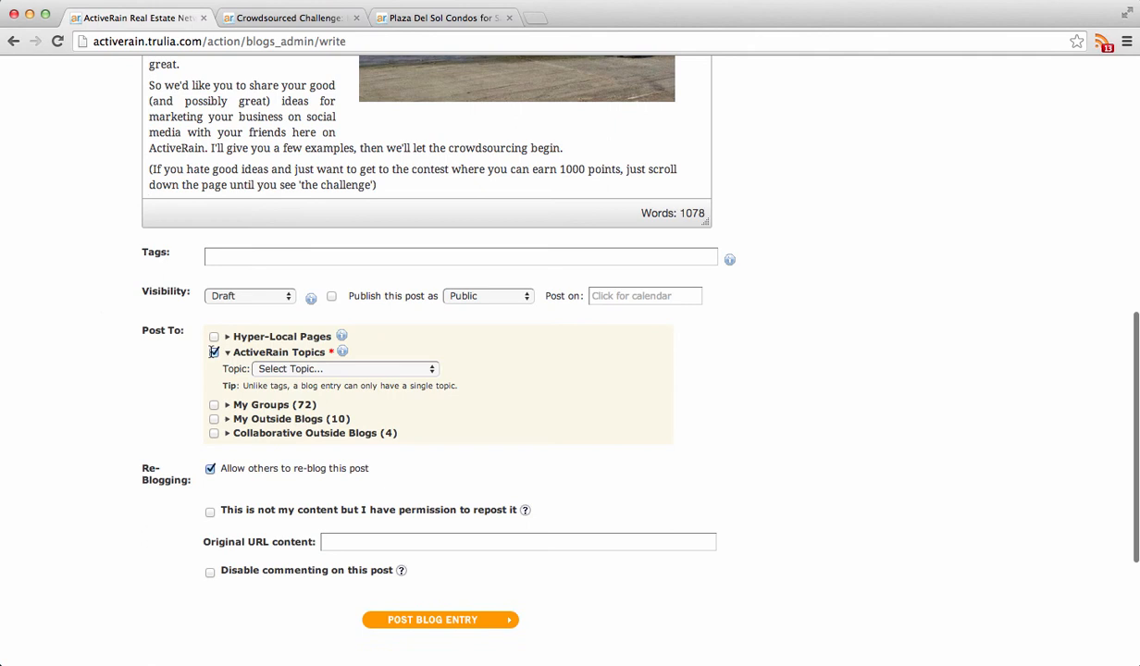
left_click(277, 368)
left_click(319, 395)
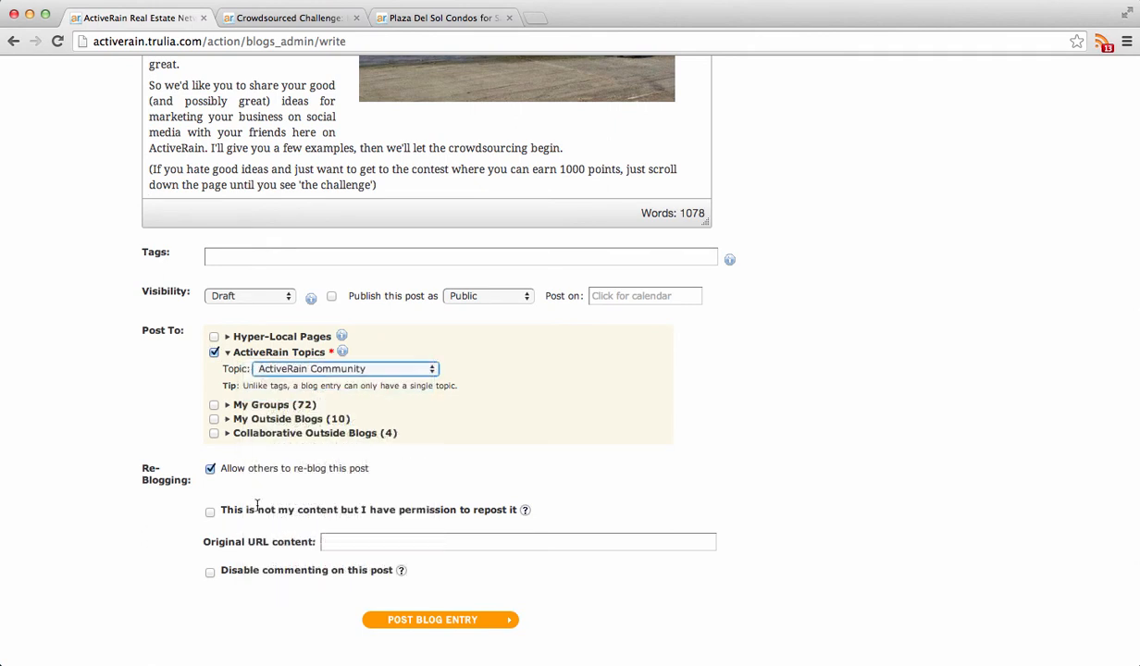
left_click(462, 620)
left_click(788, 325)
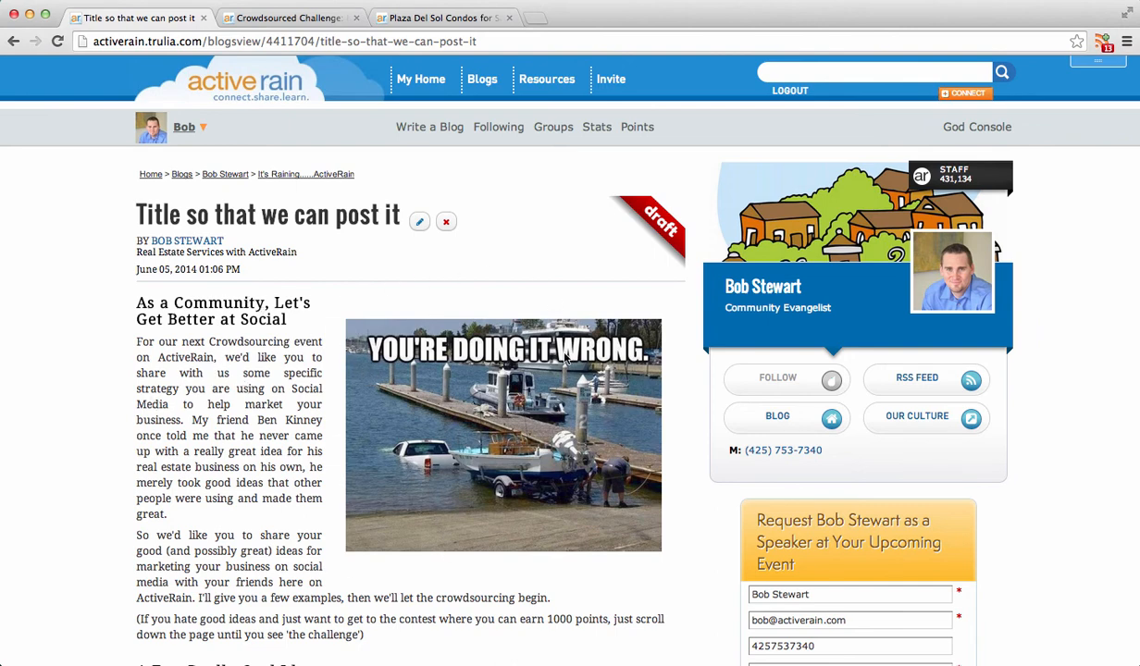
Reopen the submitted draft post for editing.
left_click(421, 222)
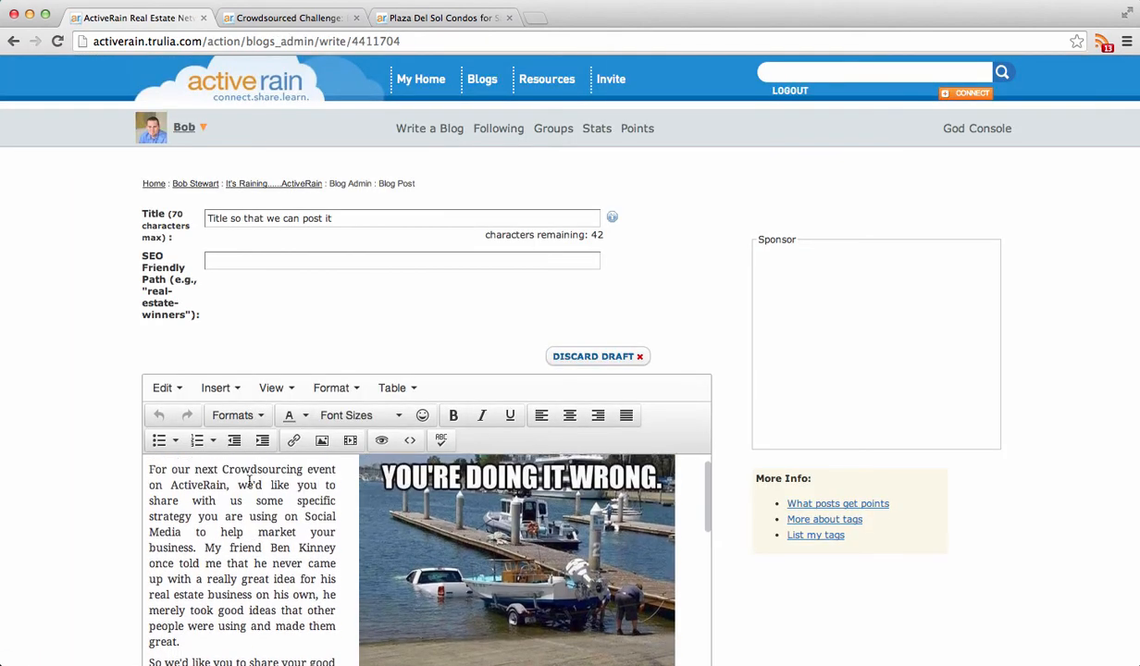
scroll(70, 491, "down", 3)
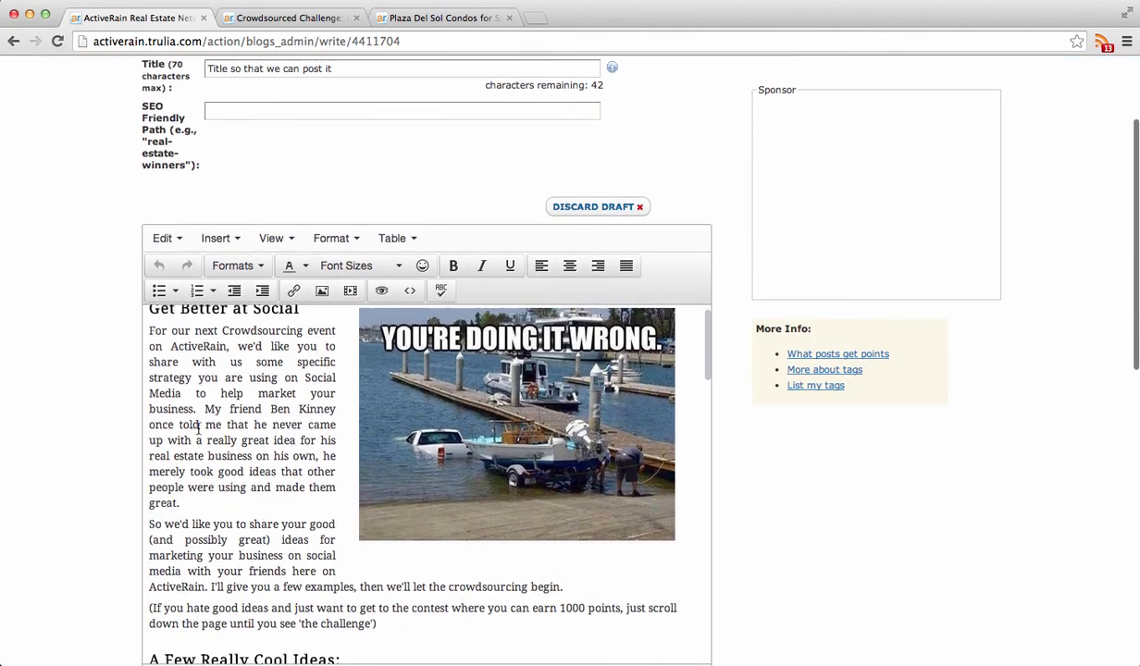
Try the boat-ramp image with left alignment, and return it to right alignment.
left_click(465, 408)
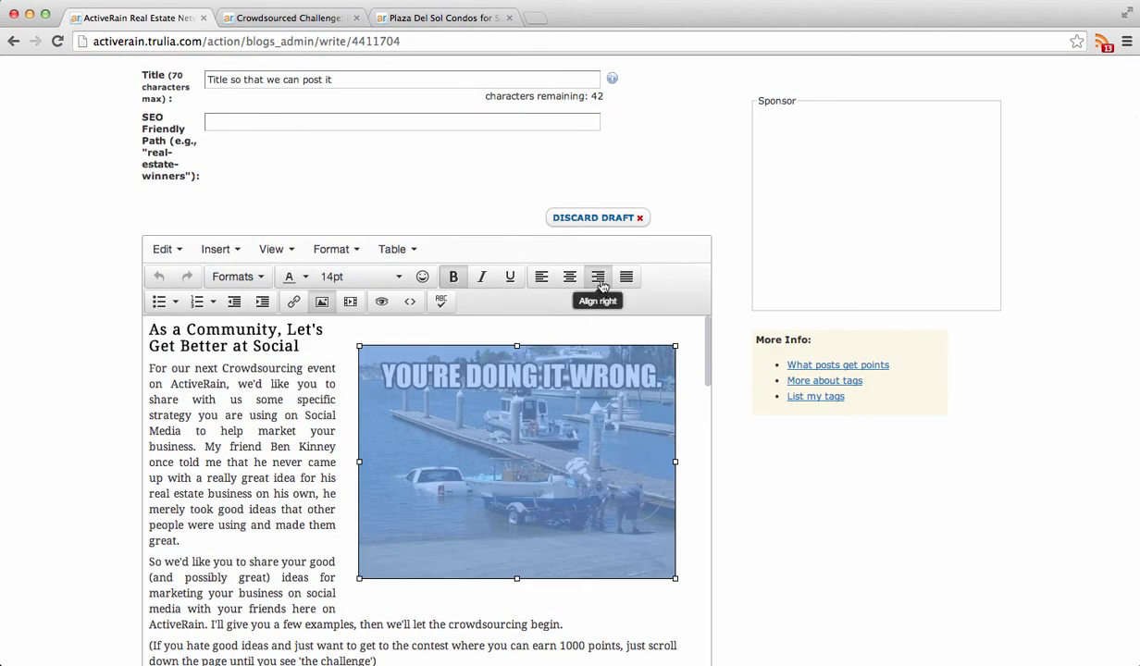
left_click(543, 280)
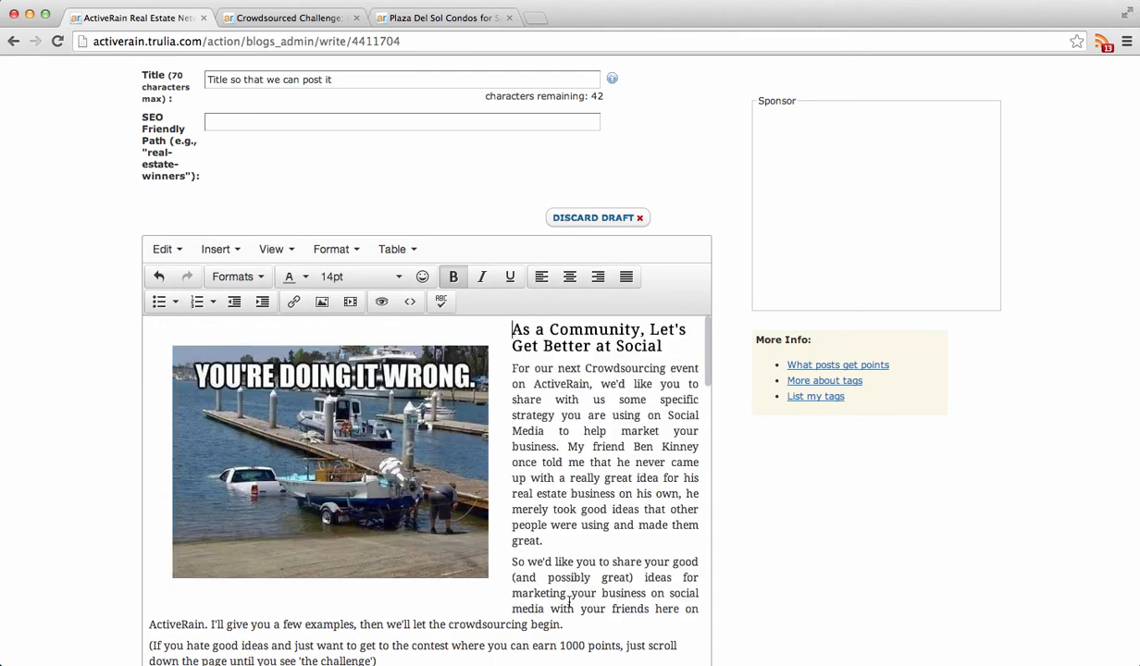
left_click(359, 483)
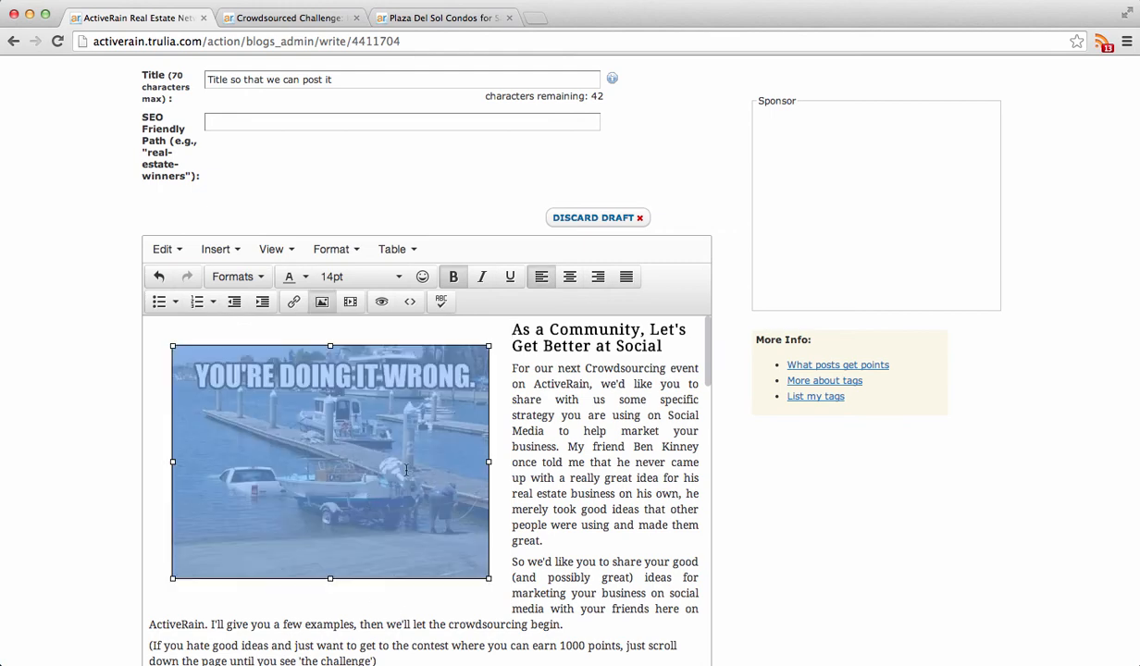
left_click(595, 283)
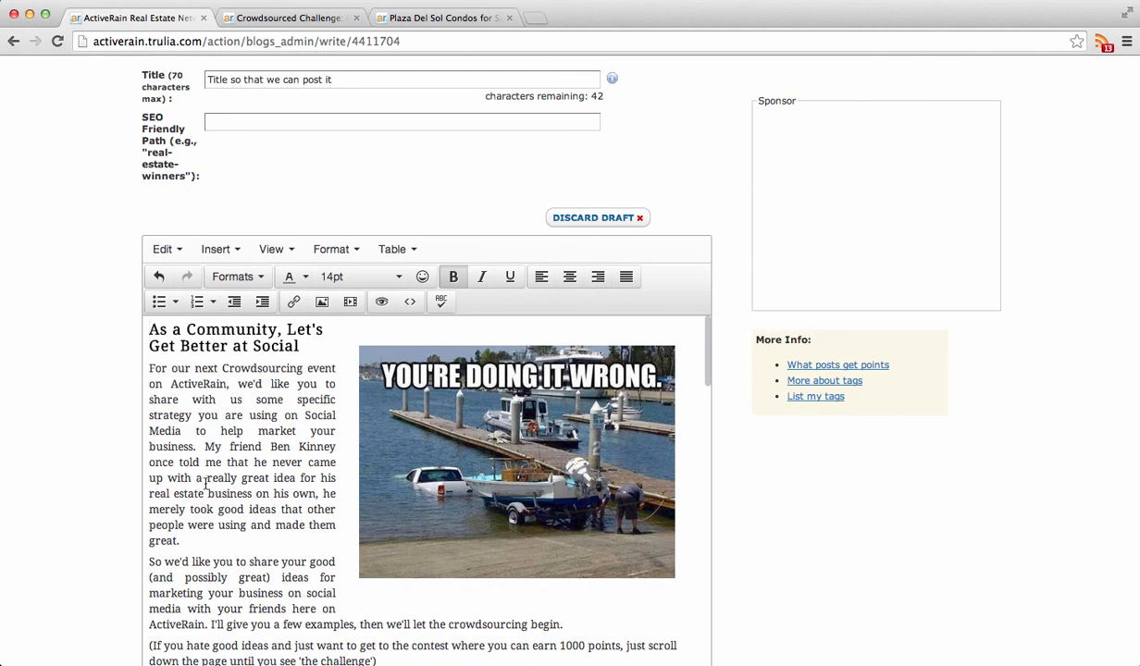
Examine how the opening paragraph wraps beside the image in the Hidden Gems Crowdsourced Challenge post, and return to the draft.
left_click(281, 17)
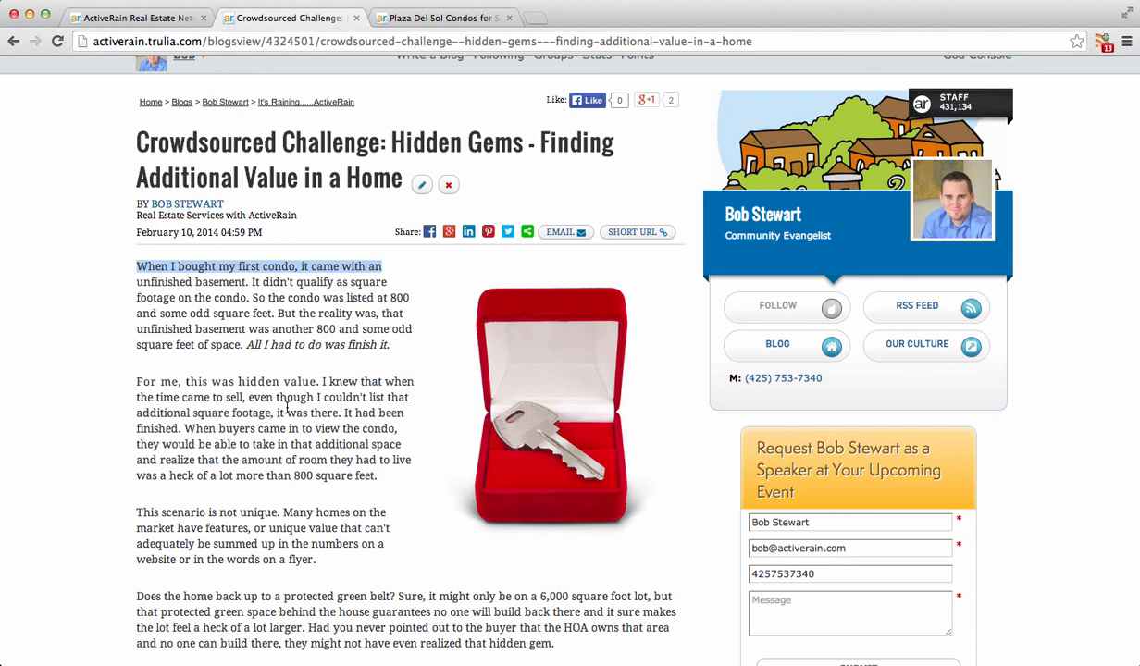
left_click_drag(139, 266, 399, 357)
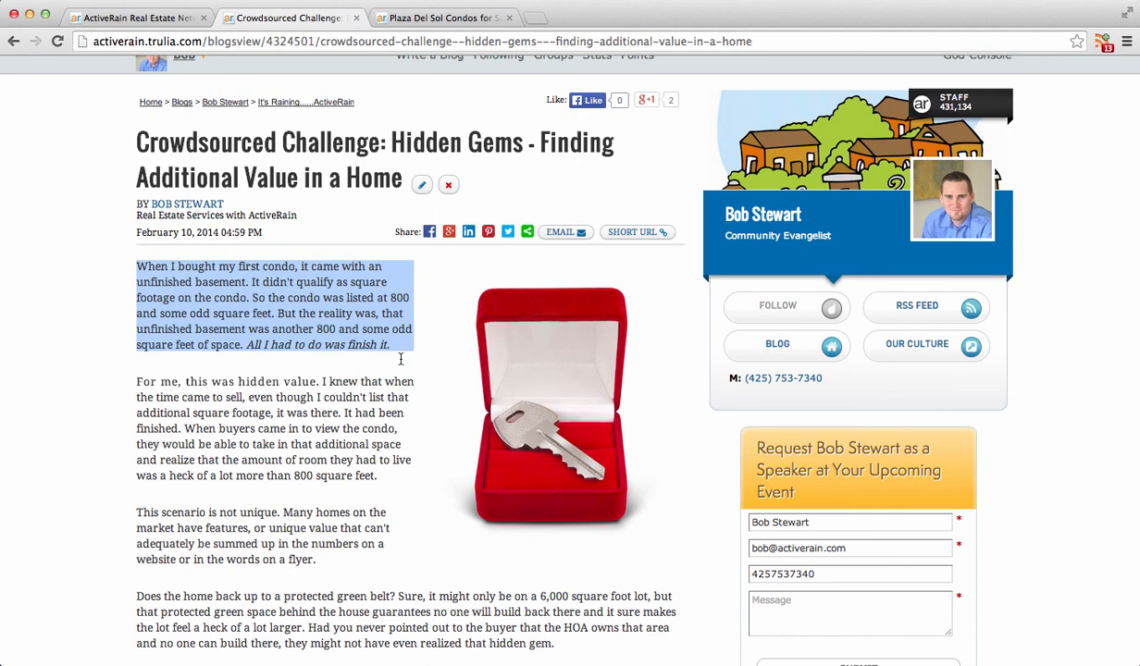
left_click(400, 359)
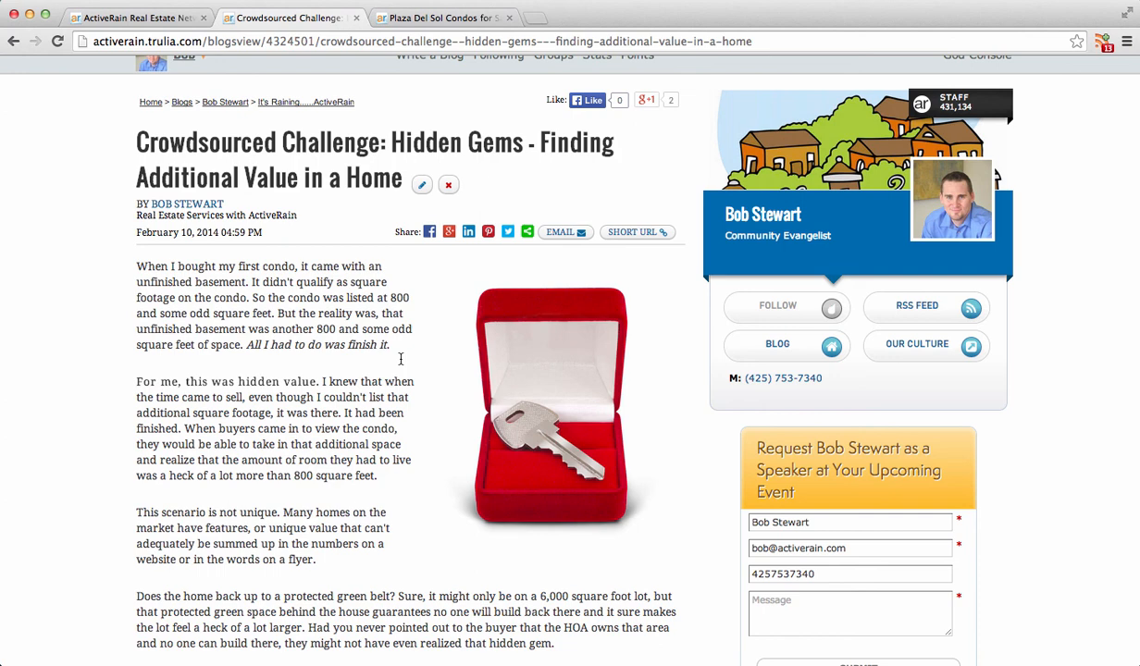
scroll(401, 359, "up", 2)
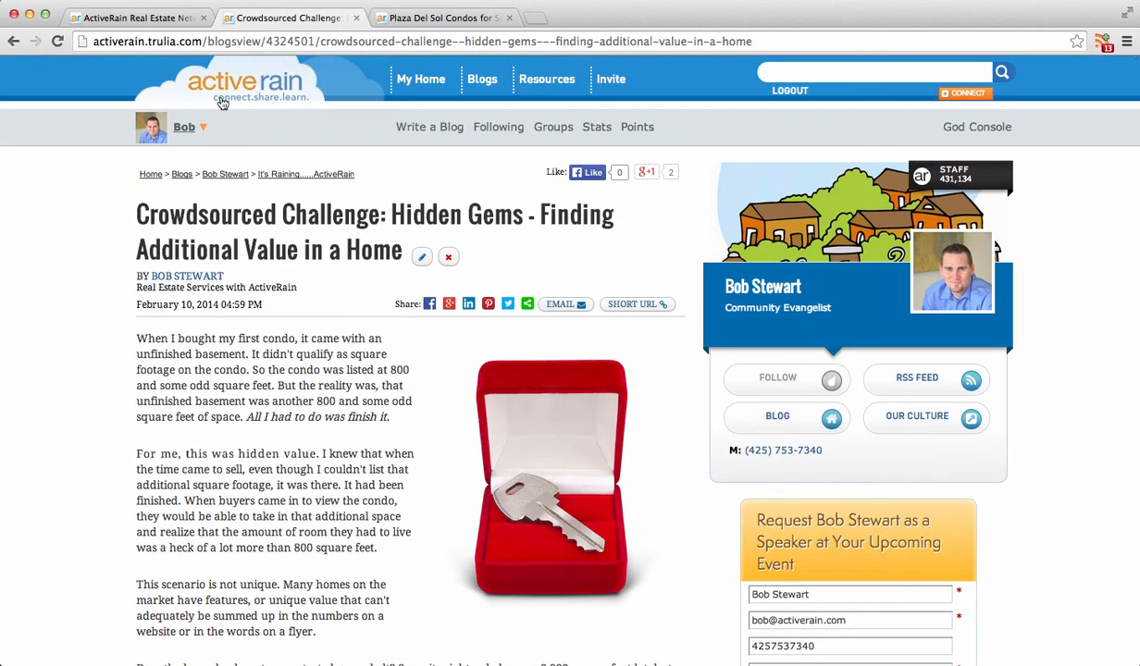
left_click(159, 28)
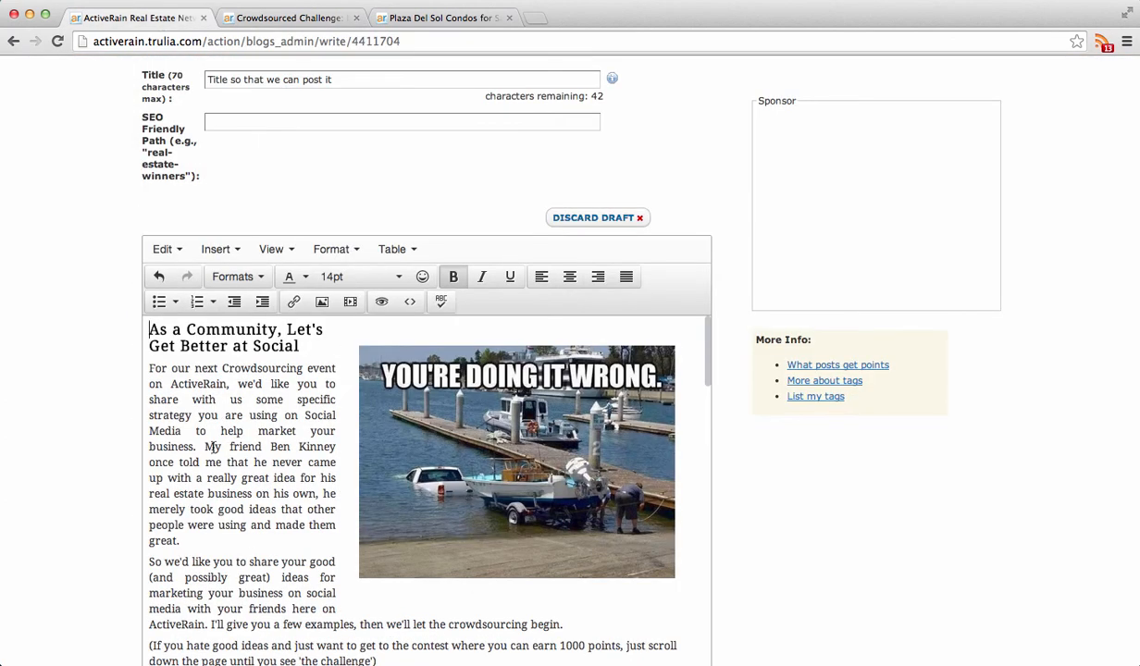